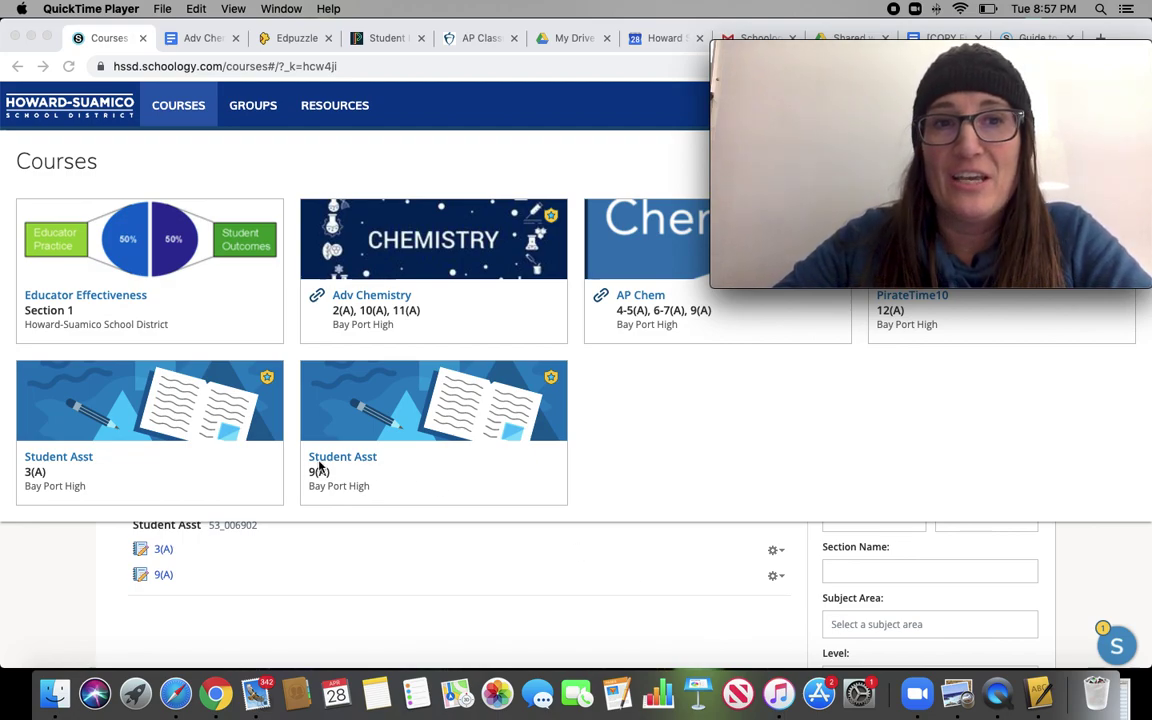
Step: Switch to the Groups overview and open the full My Groups list of seven groups
mouse_move(742, 229)
drag(830, 54, 809, 431)
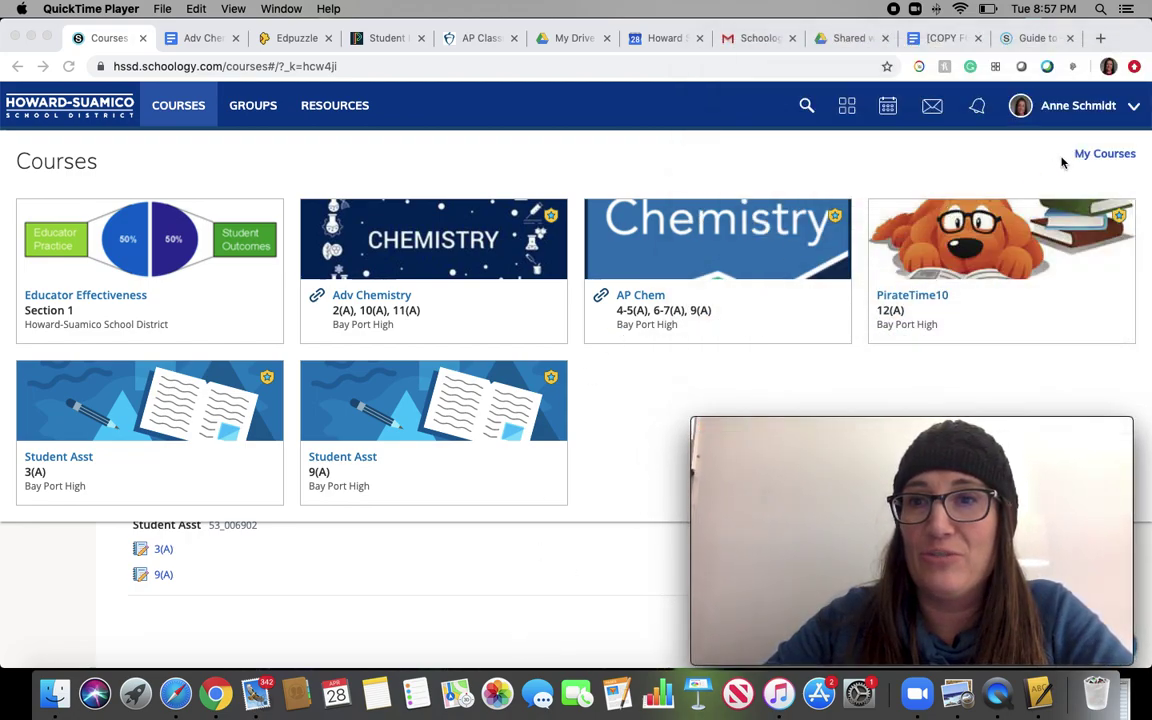
click(251, 112)
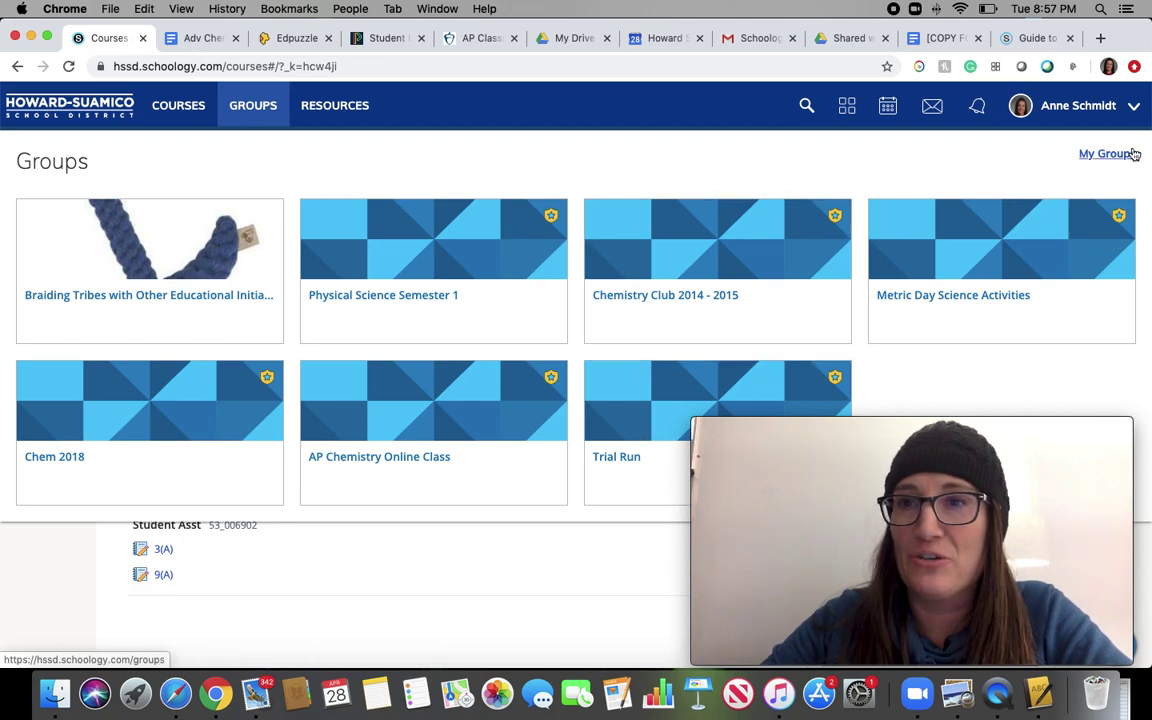
click(1103, 167)
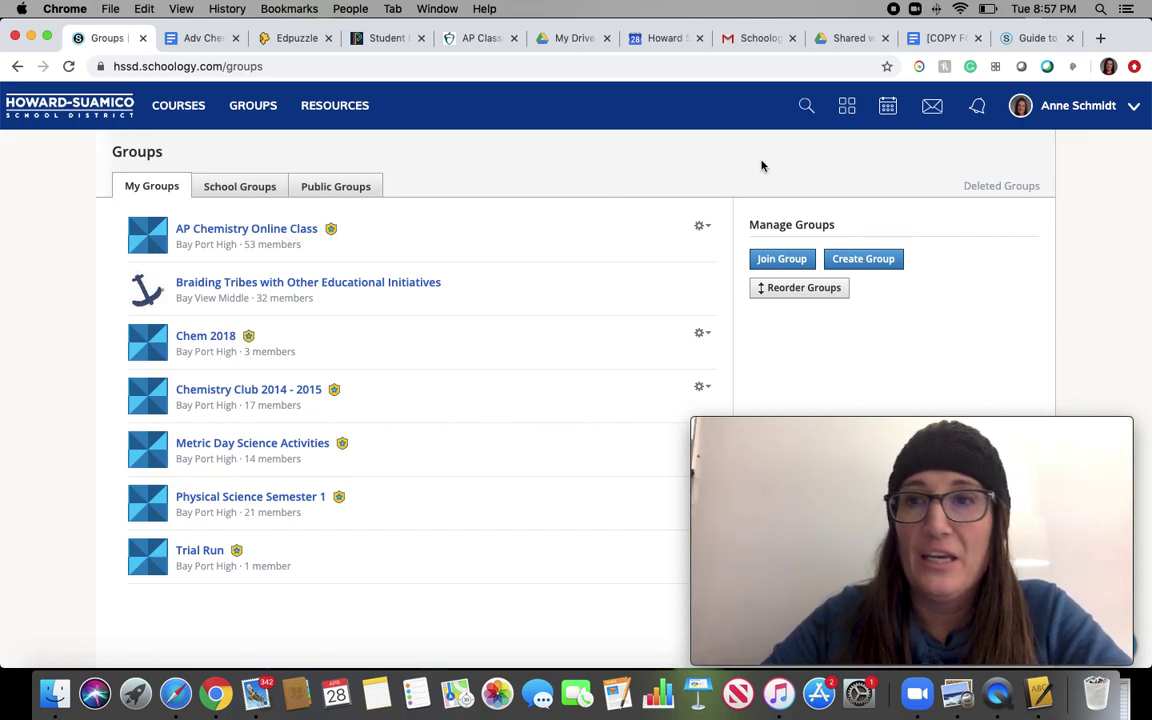
Step: Create a new group named 'Happy' with the General category
click(882, 263)
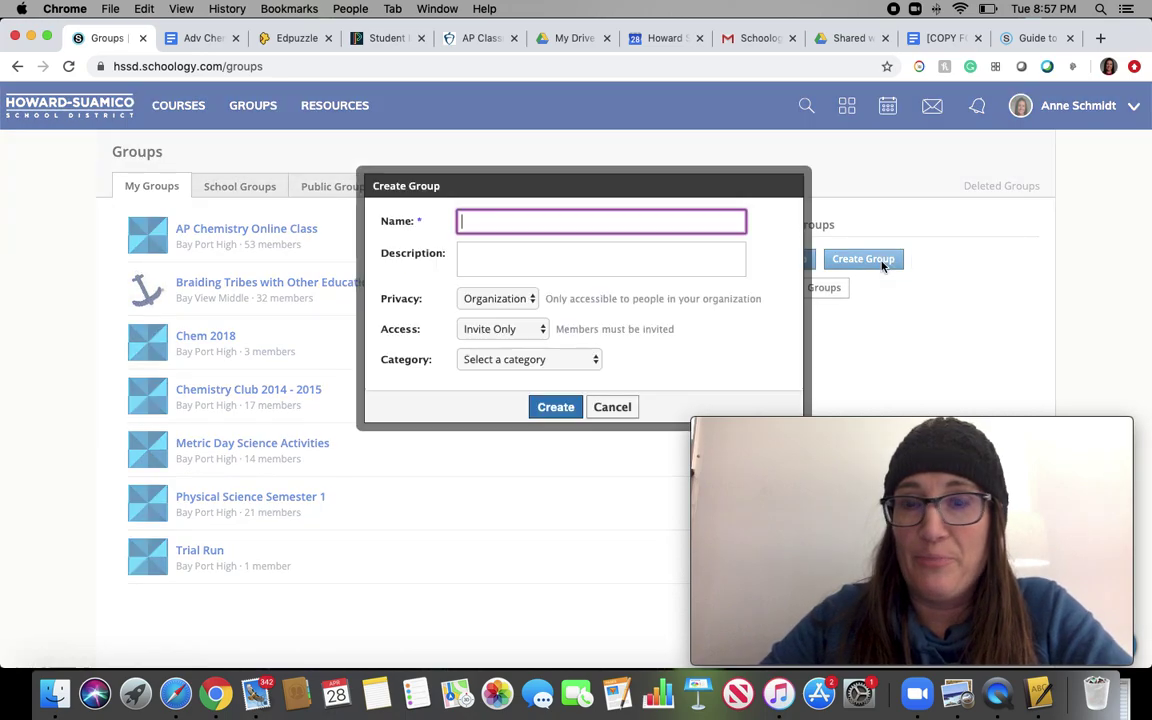
click(577, 224)
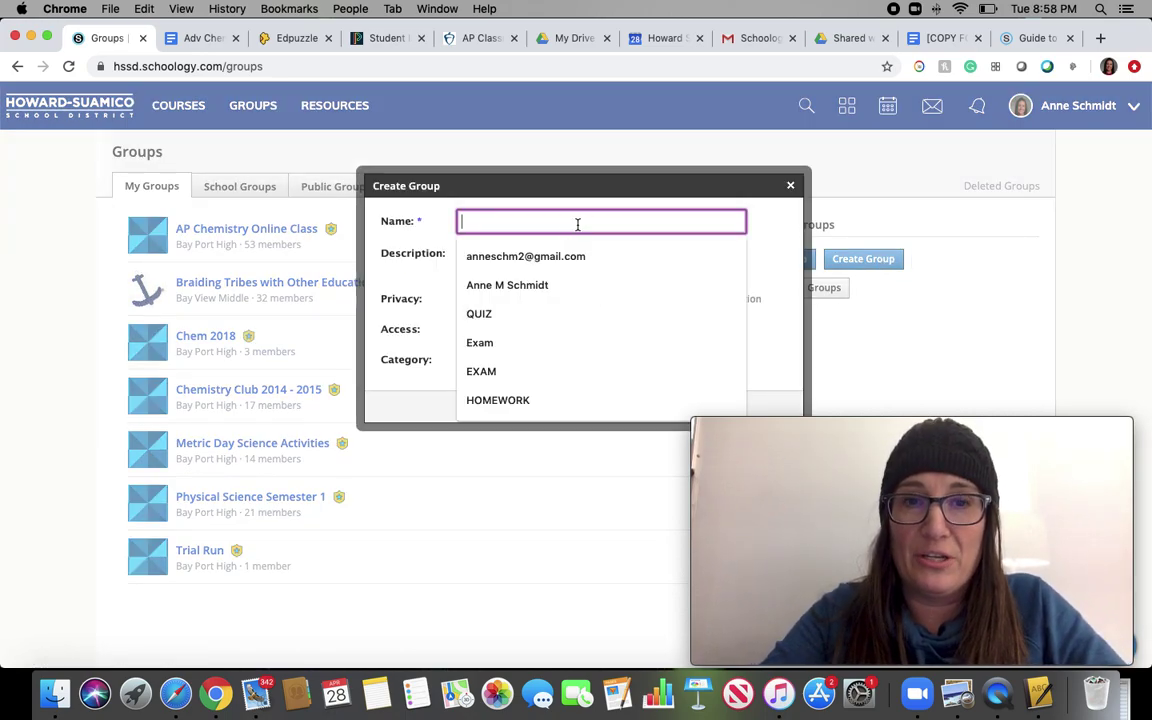
text(Happy)
click(566, 262)
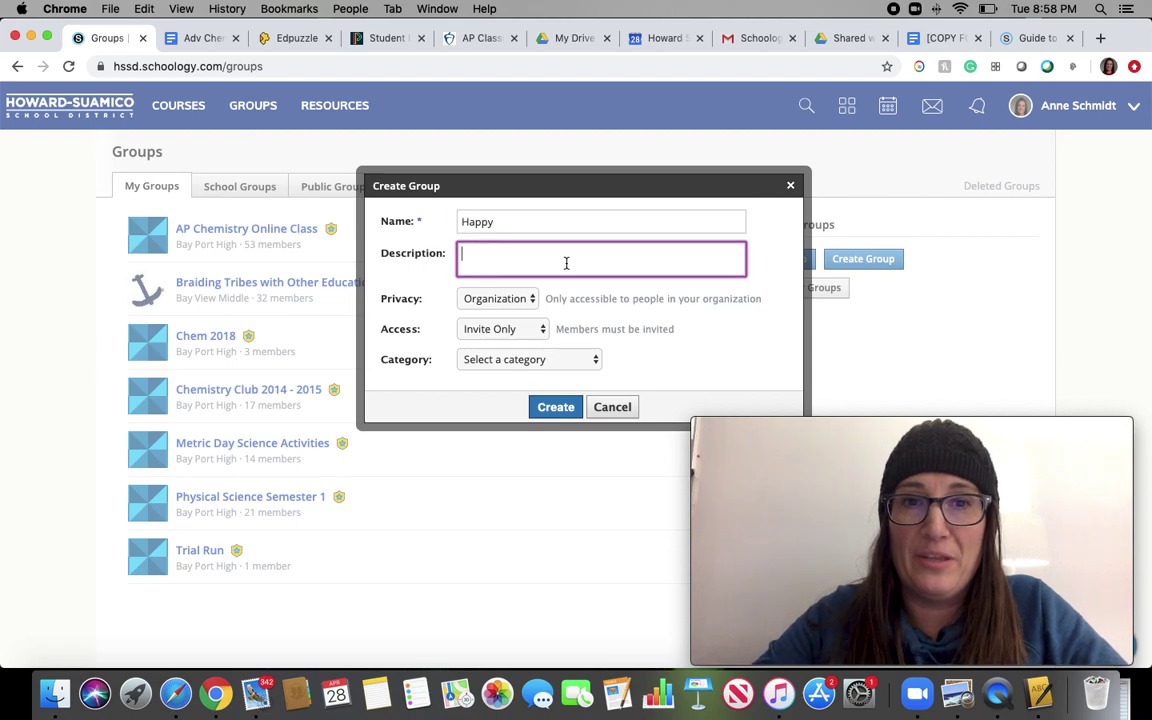
click(532, 360)
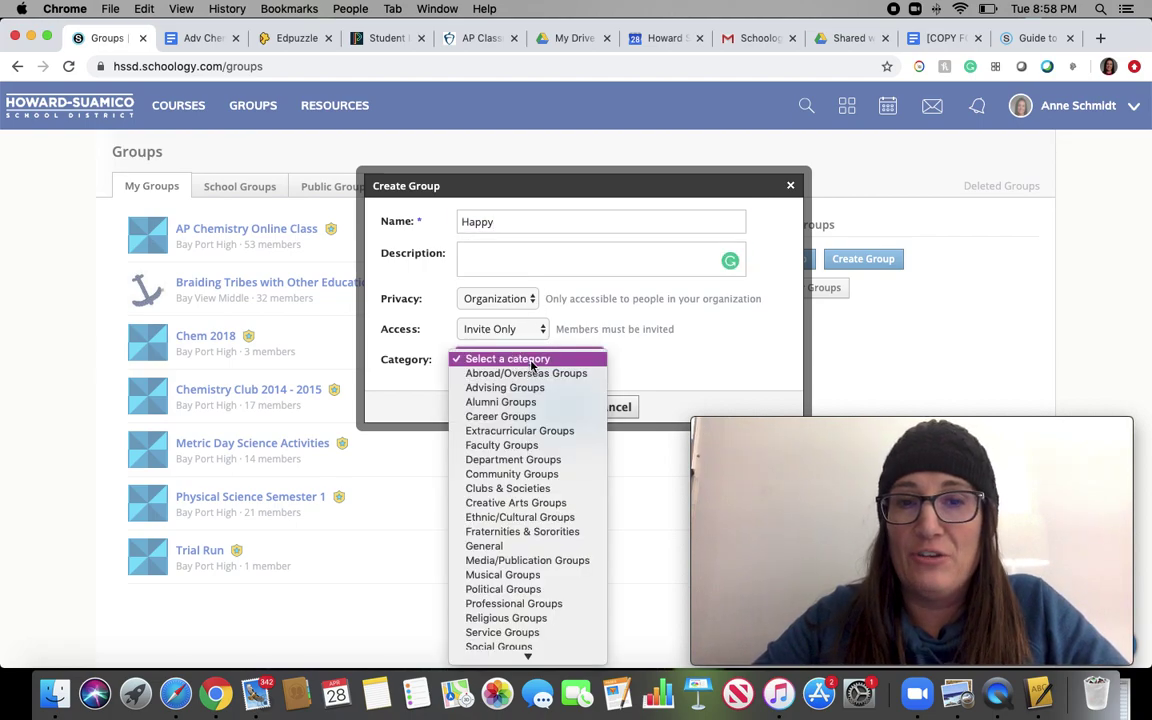
click(510, 546)
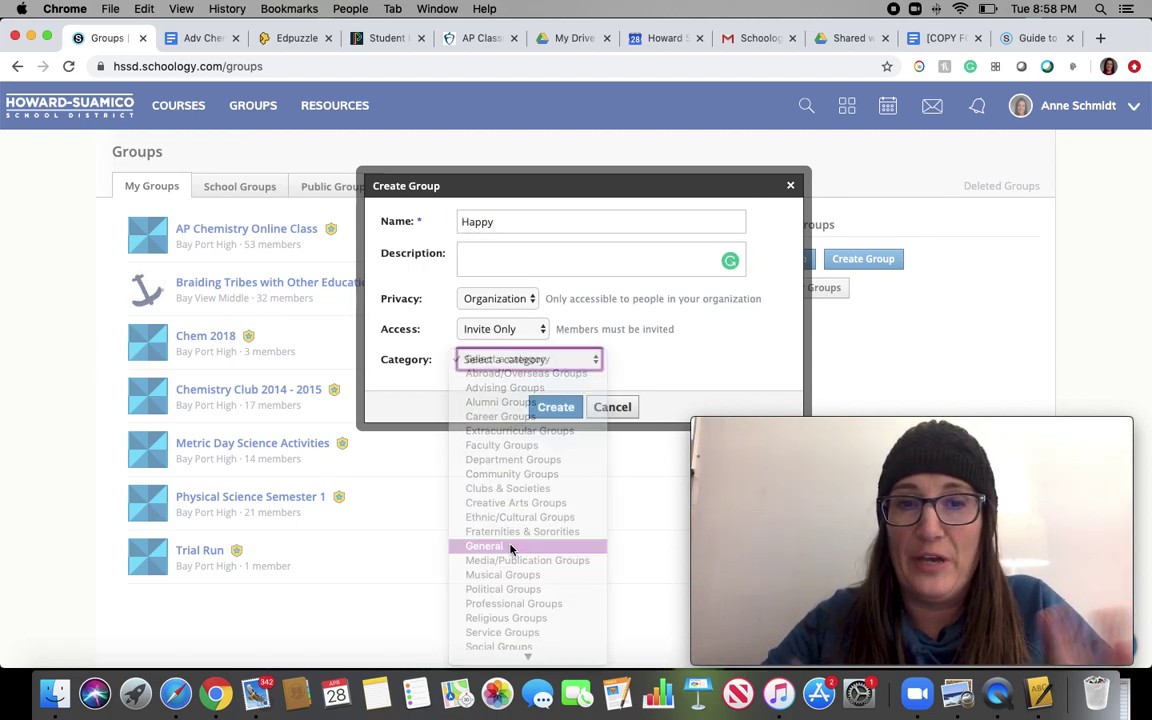
click(560, 406)
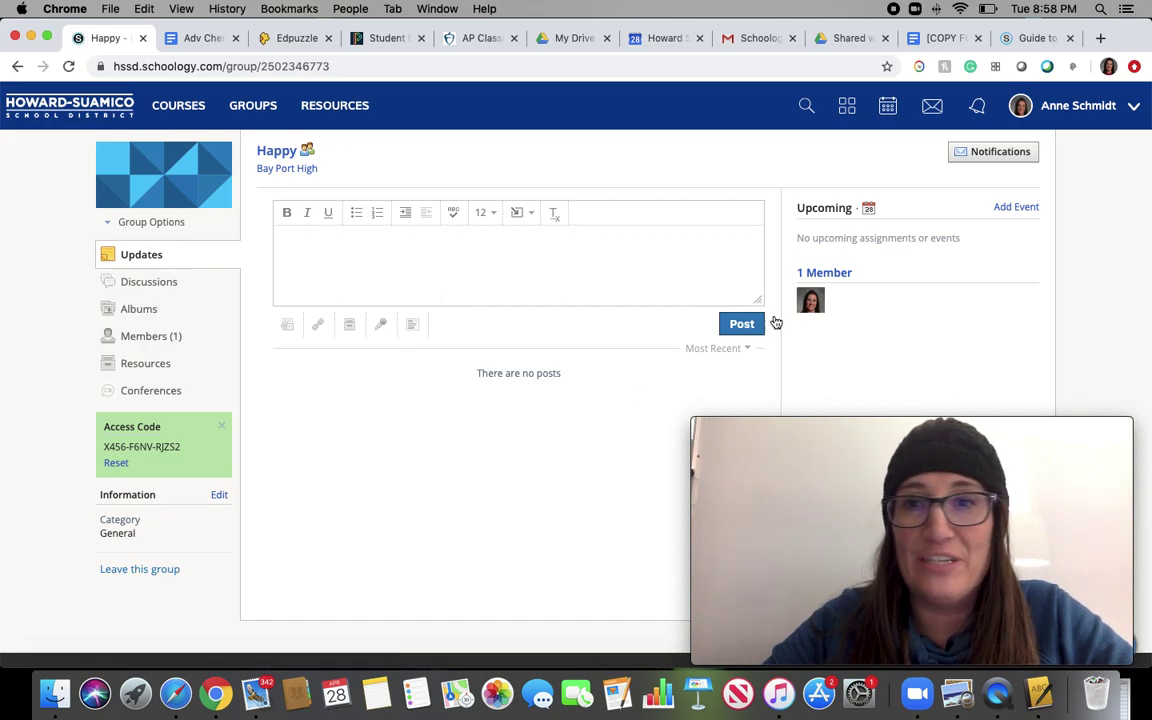
Step: View the Happy group's single member, then open its empty Conferences page
click(835, 278)
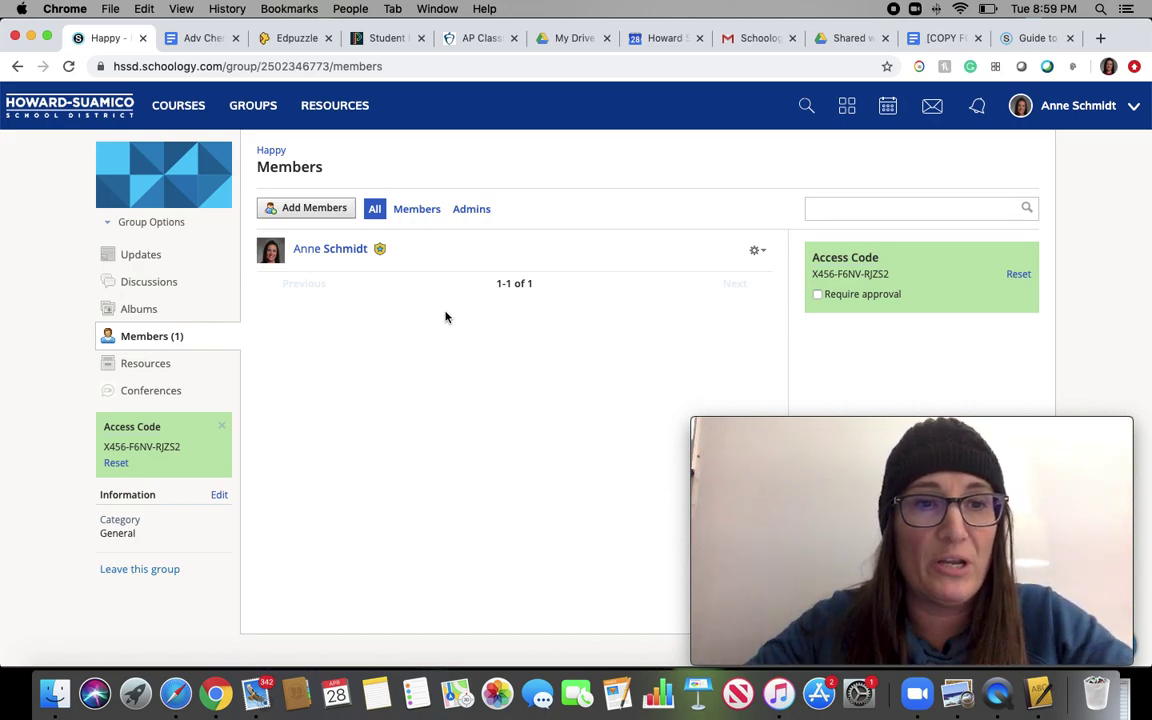
click(145, 396)
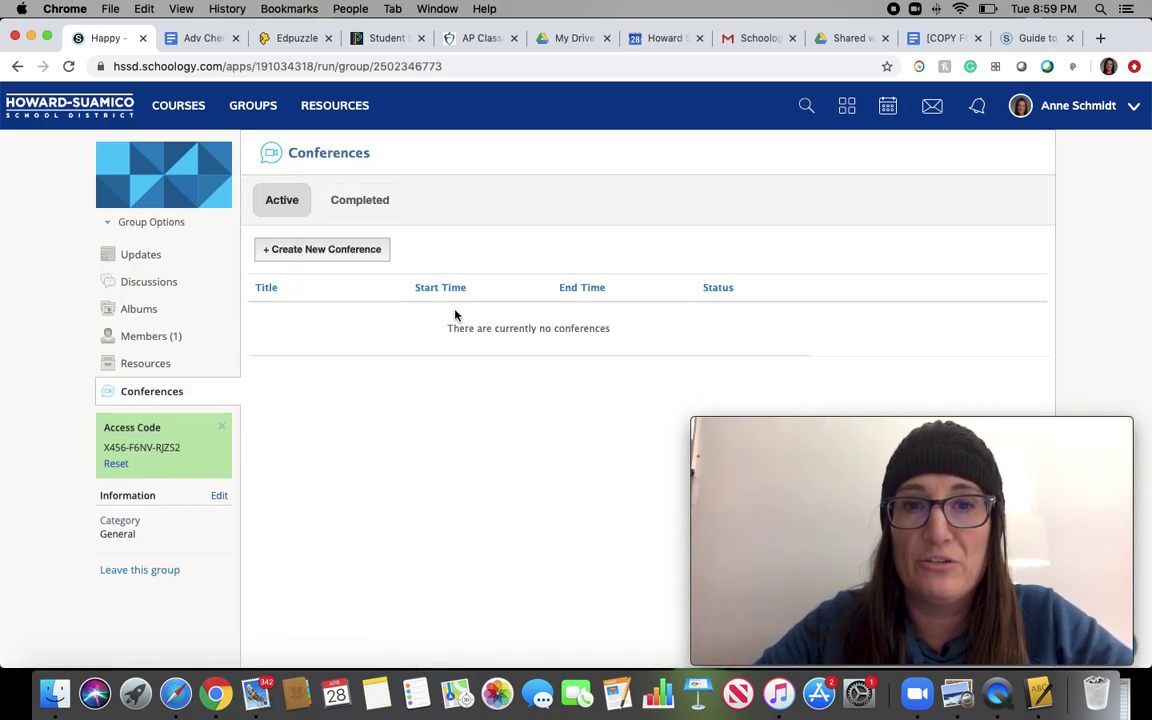
Step: Create a conference named 'happy' for 04/30/2020 at 4:00 PM and start it
click(348, 256)
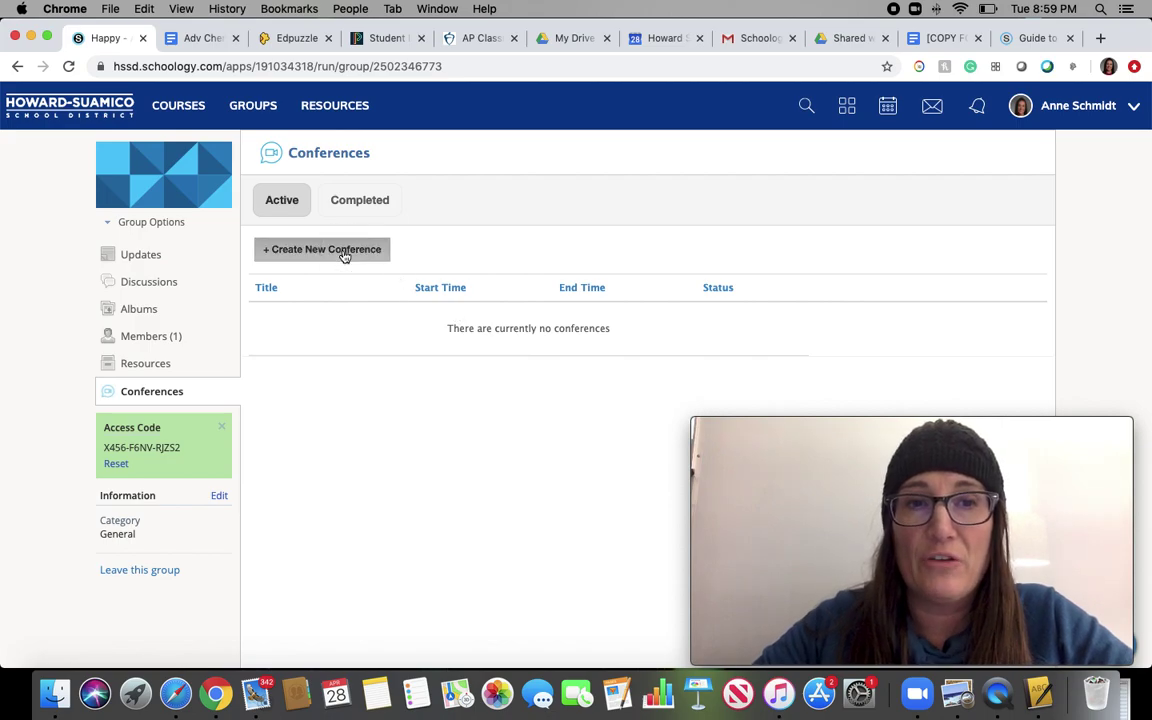
click(602, 314)
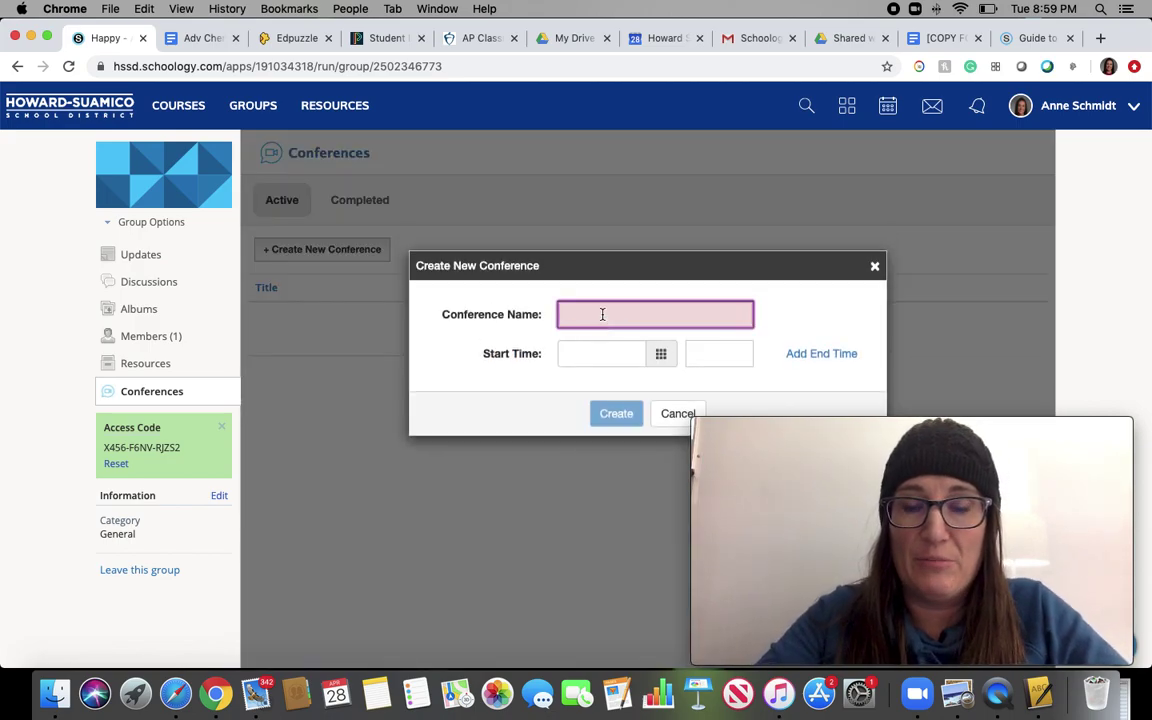
text(happy)
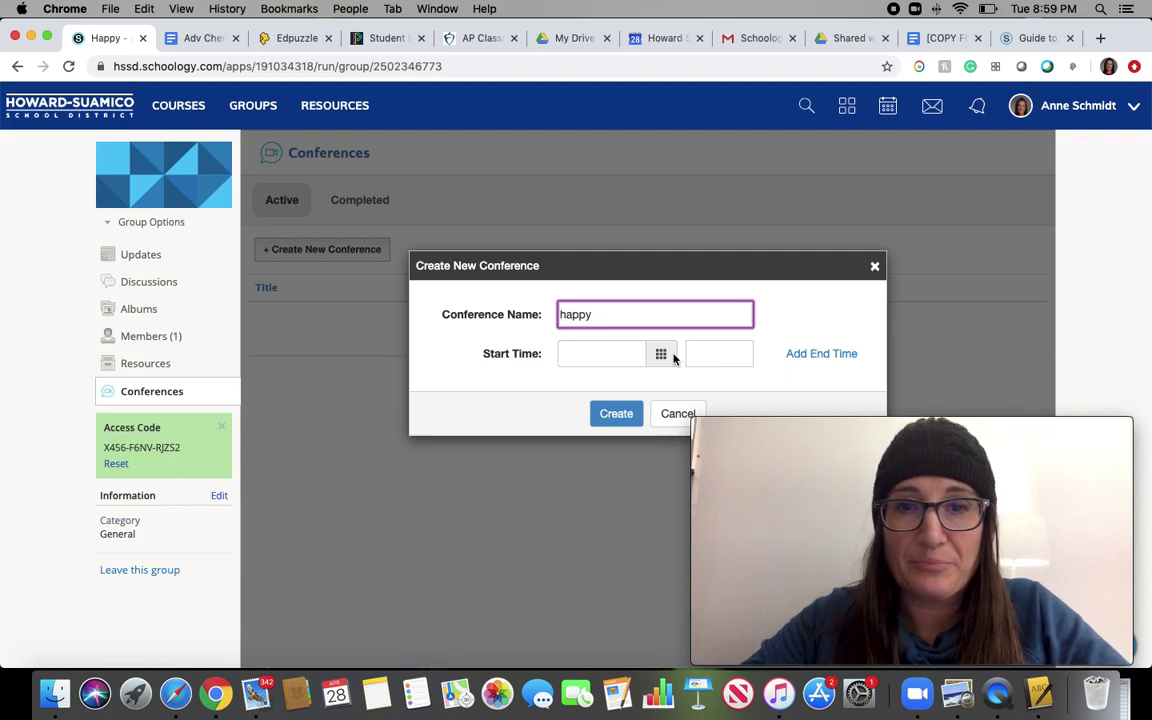
click(661, 354)
click(669, 528)
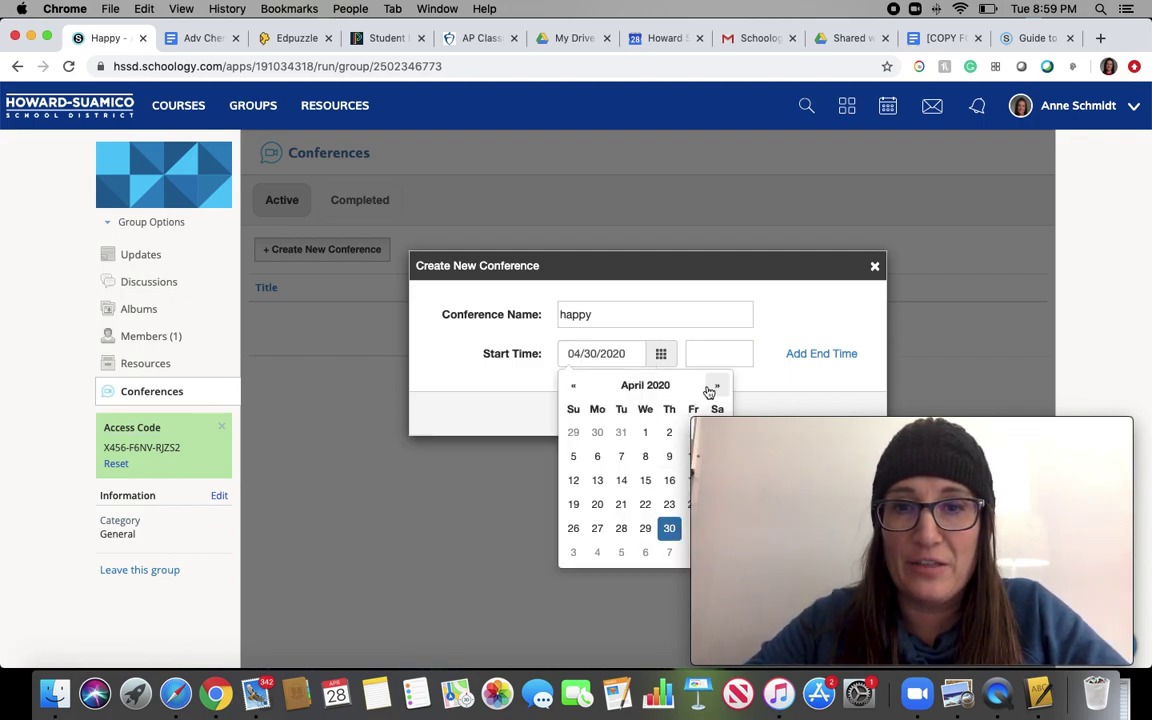
click(715, 353)
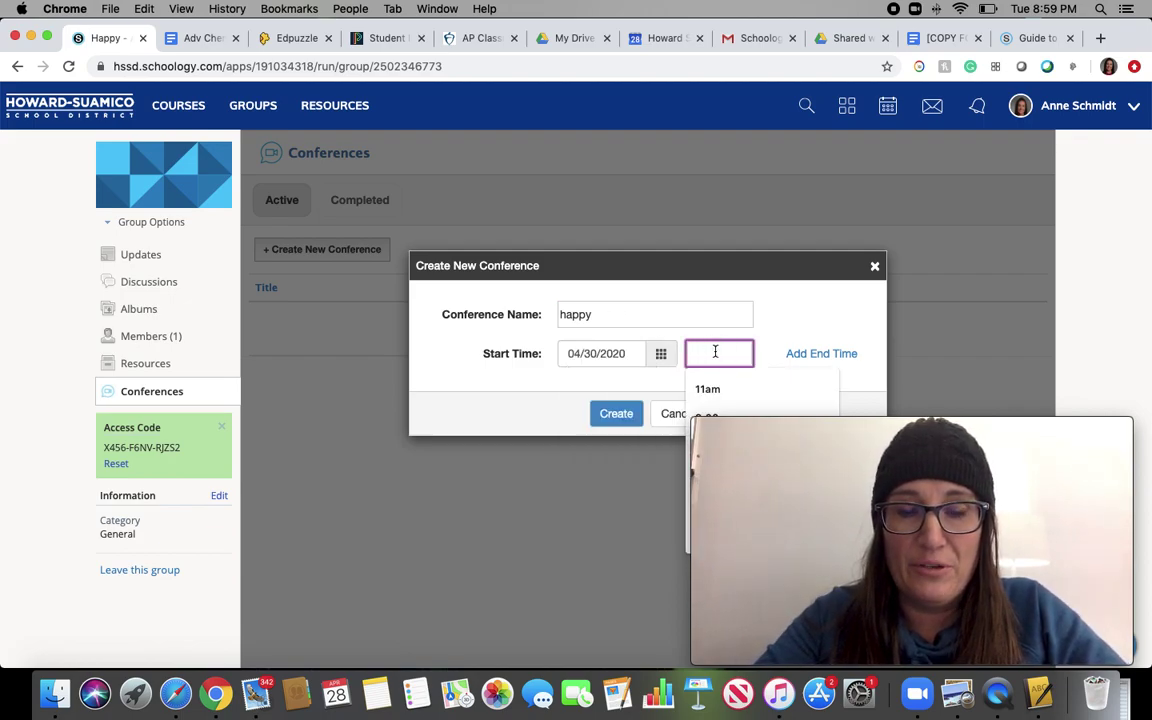
text(4pm)
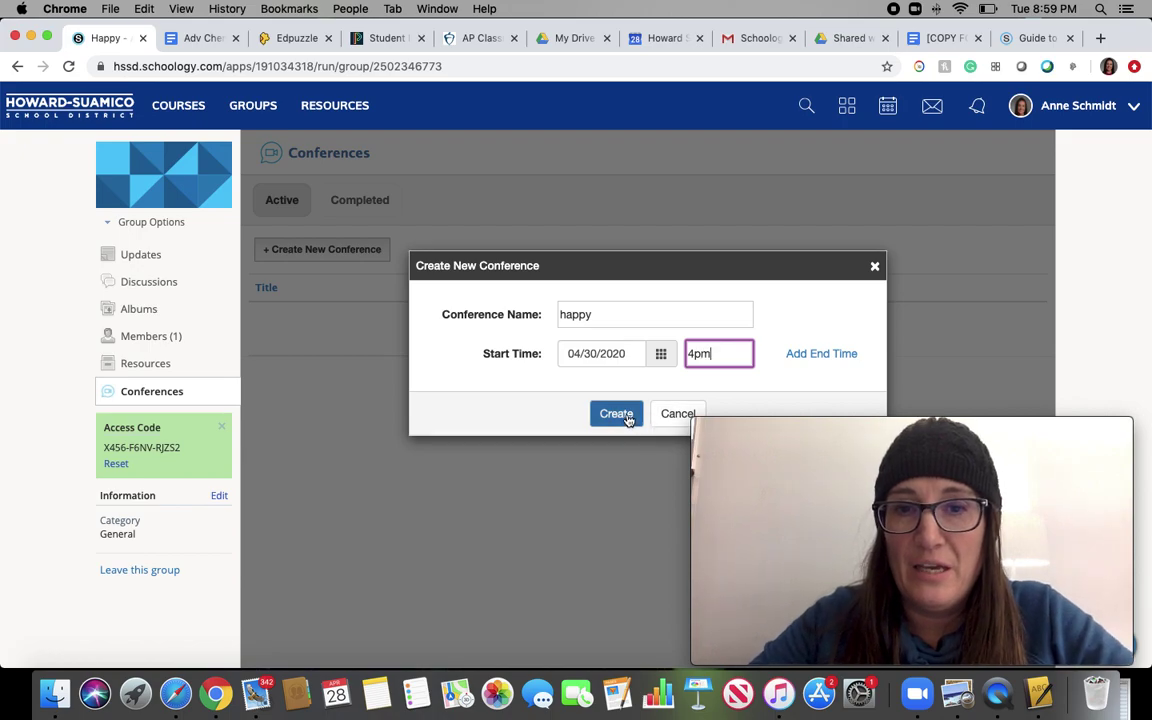
click(826, 357)
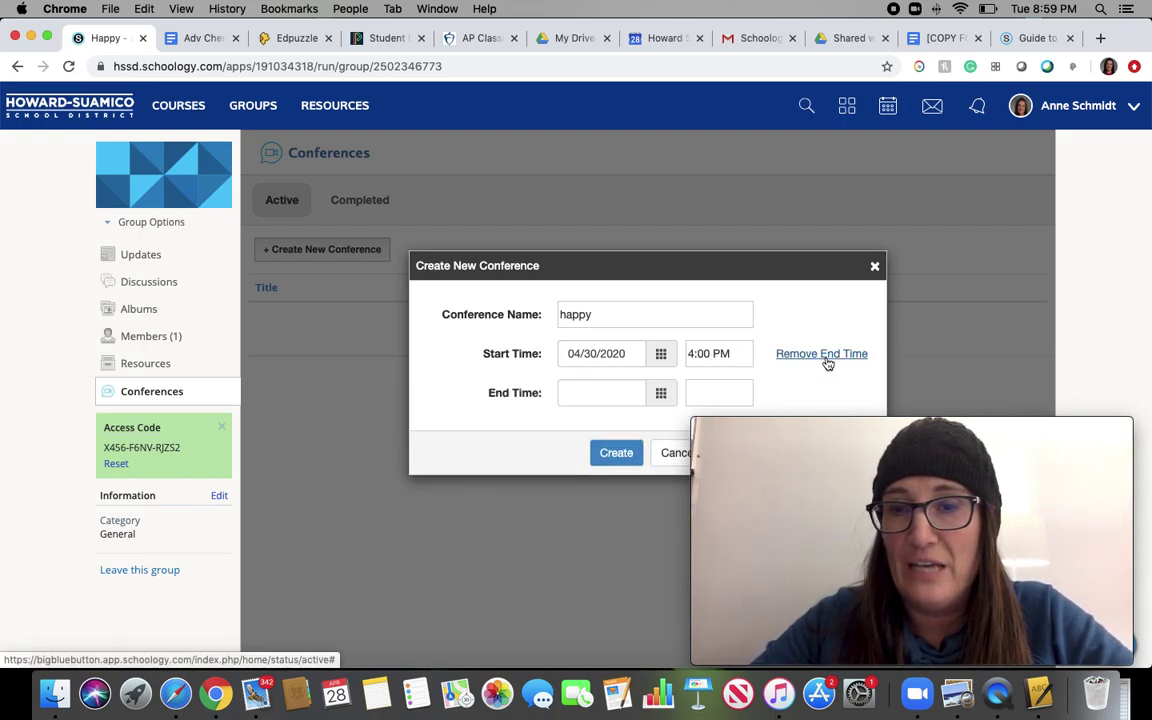
click(616, 455)
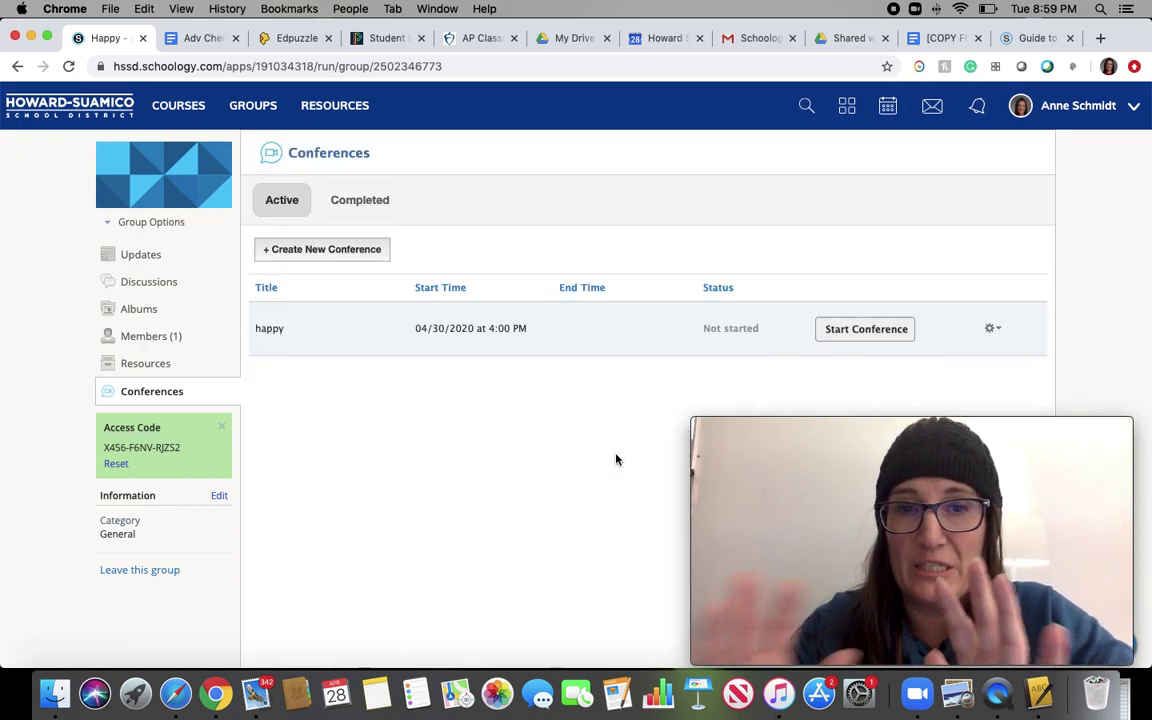
click(897, 332)
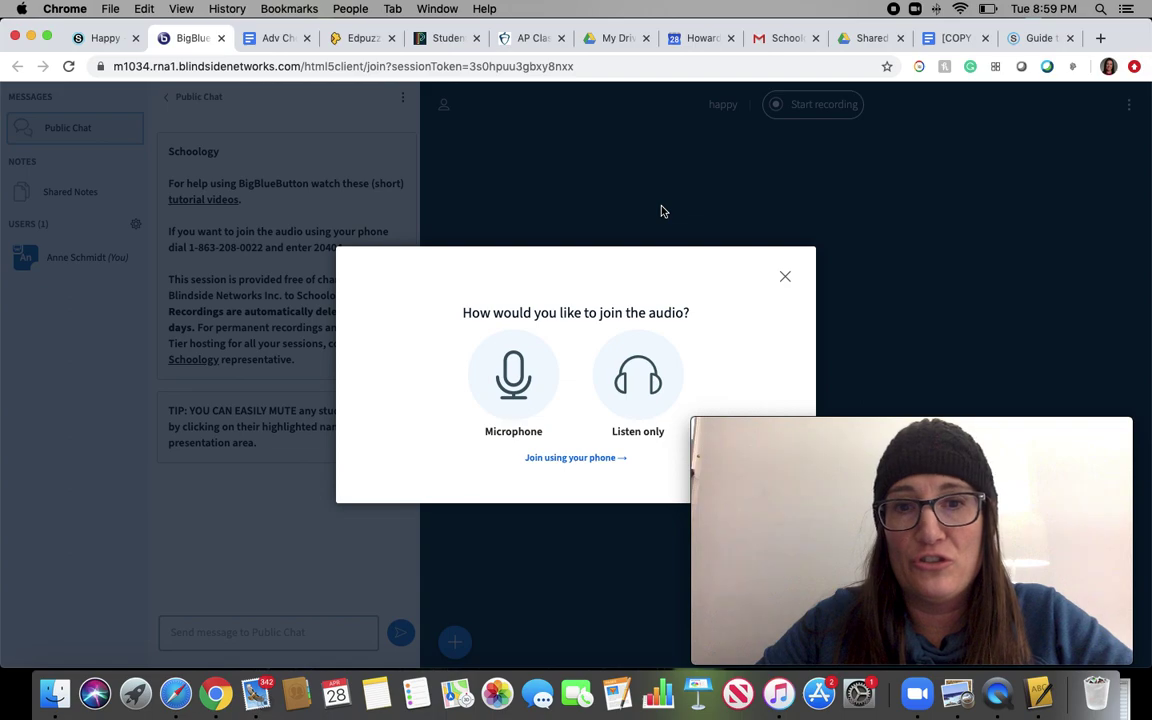
Step: Join audio by microphone, post 'hi' in public chat, and open Shared Notes
click(500, 370)
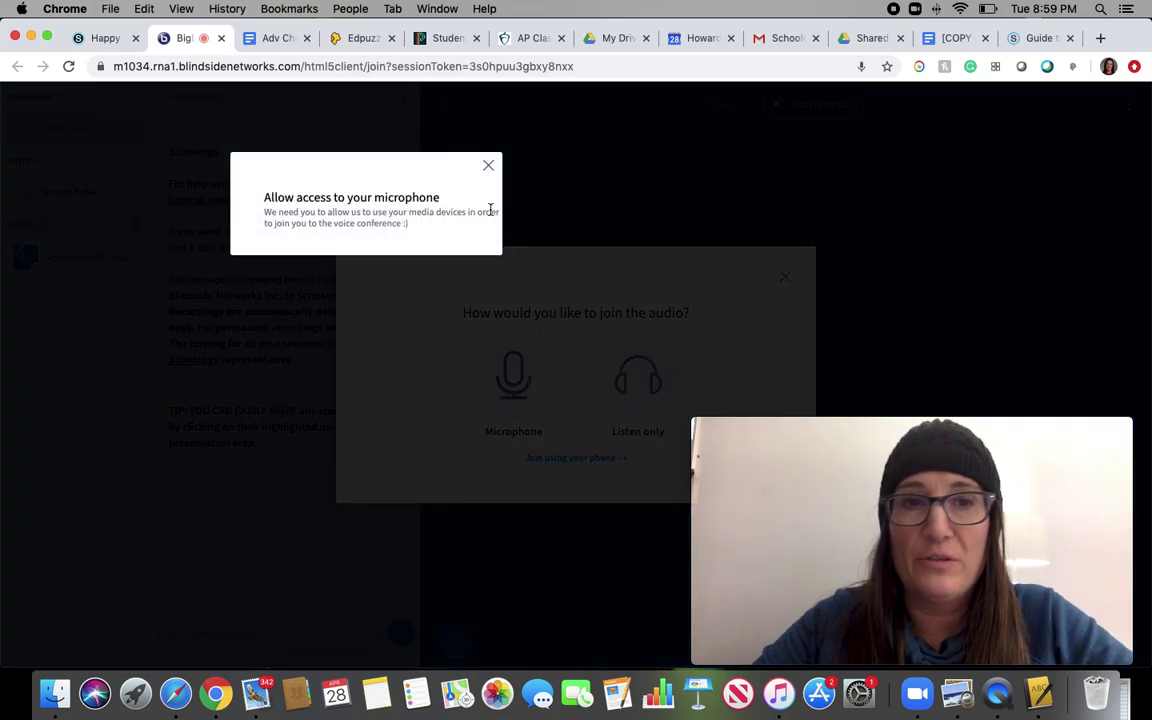
click(488, 165)
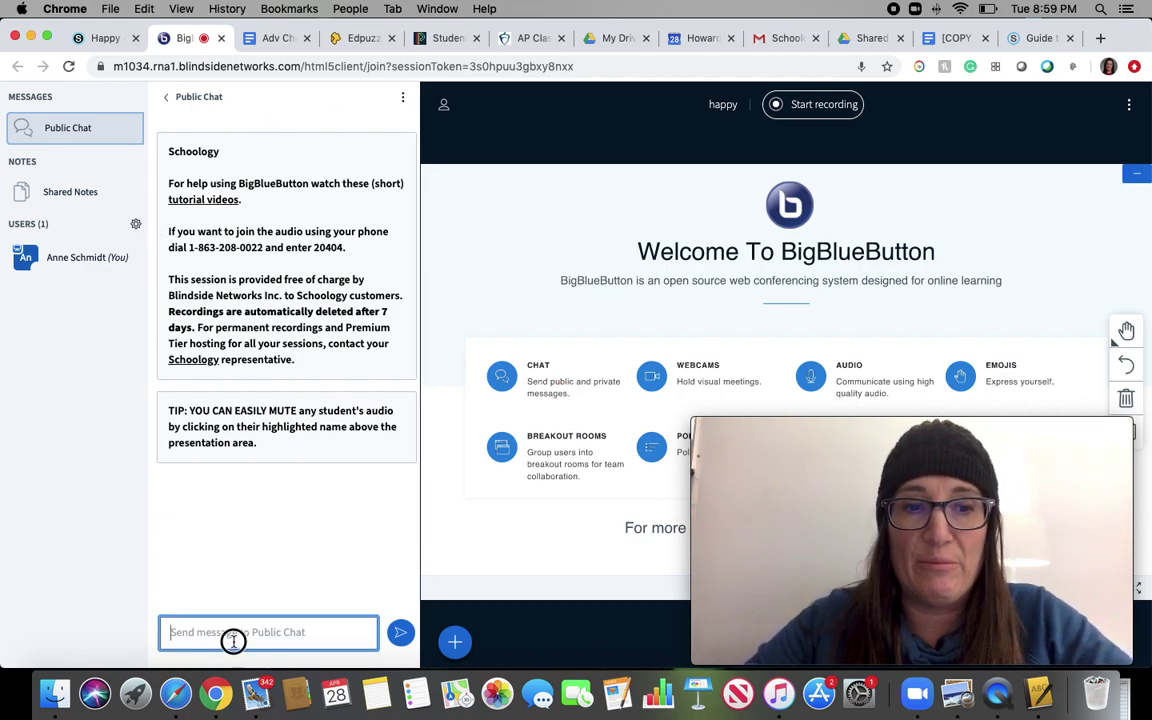
text(hi)
key(Return)
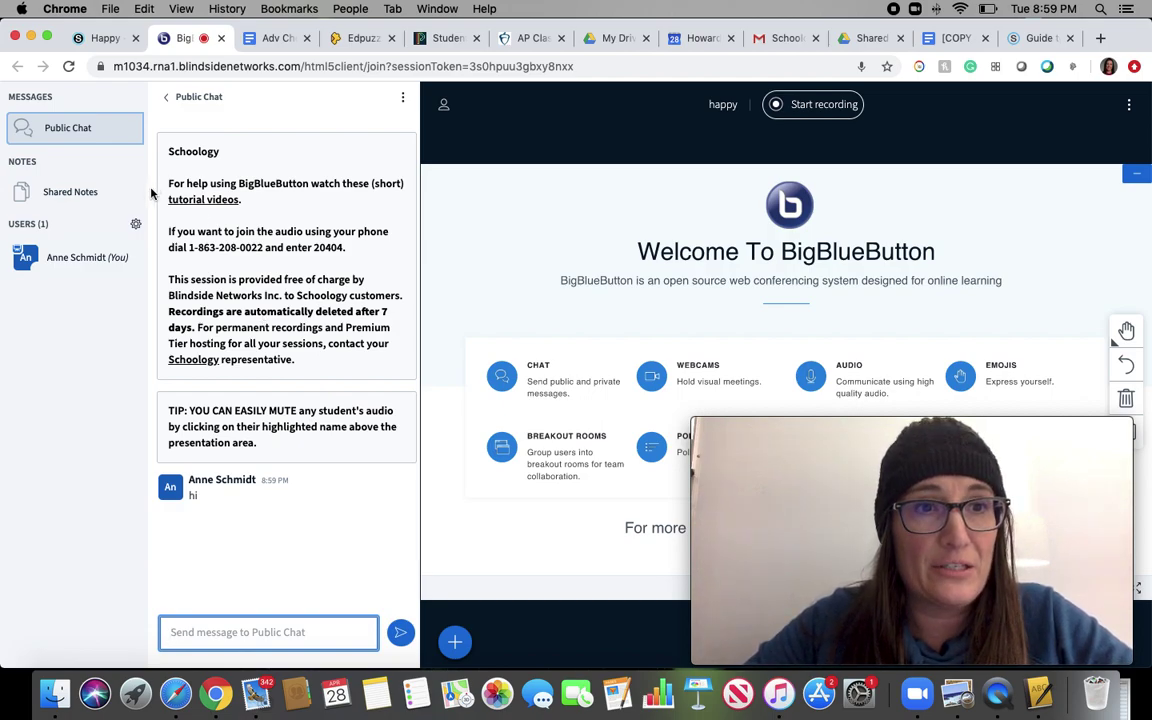
click(64, 186)
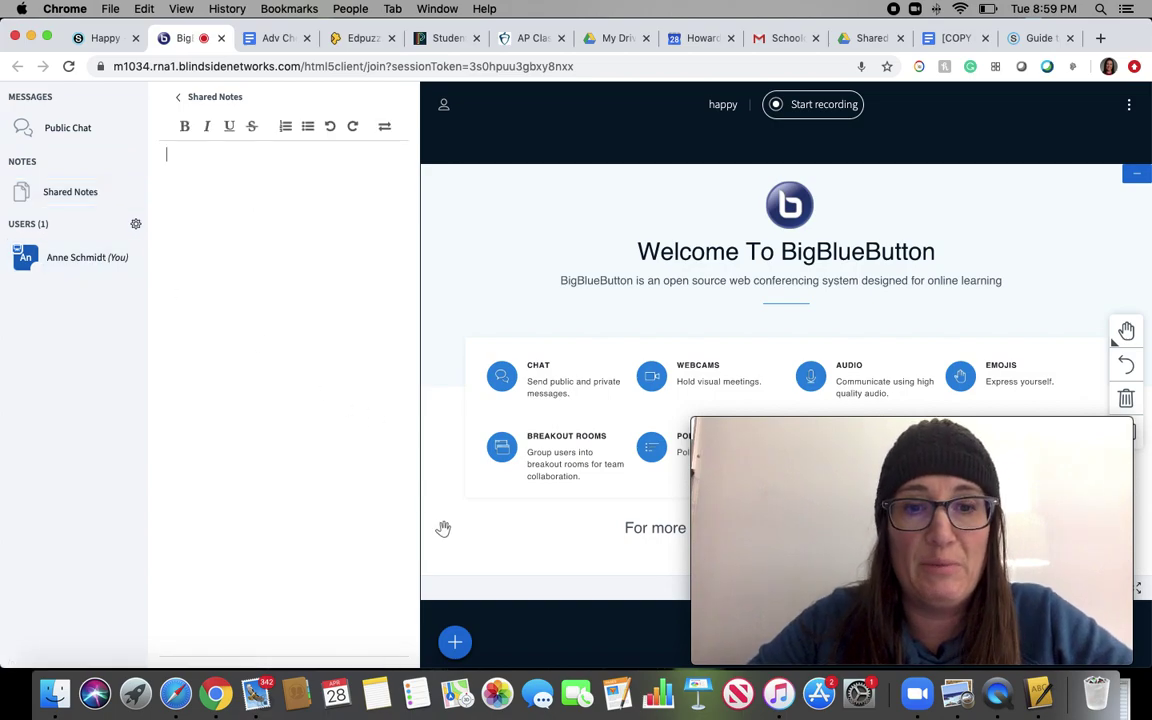
Step: Open the Polling panel from the Actions menu's Start a poll option
click(454, 641)
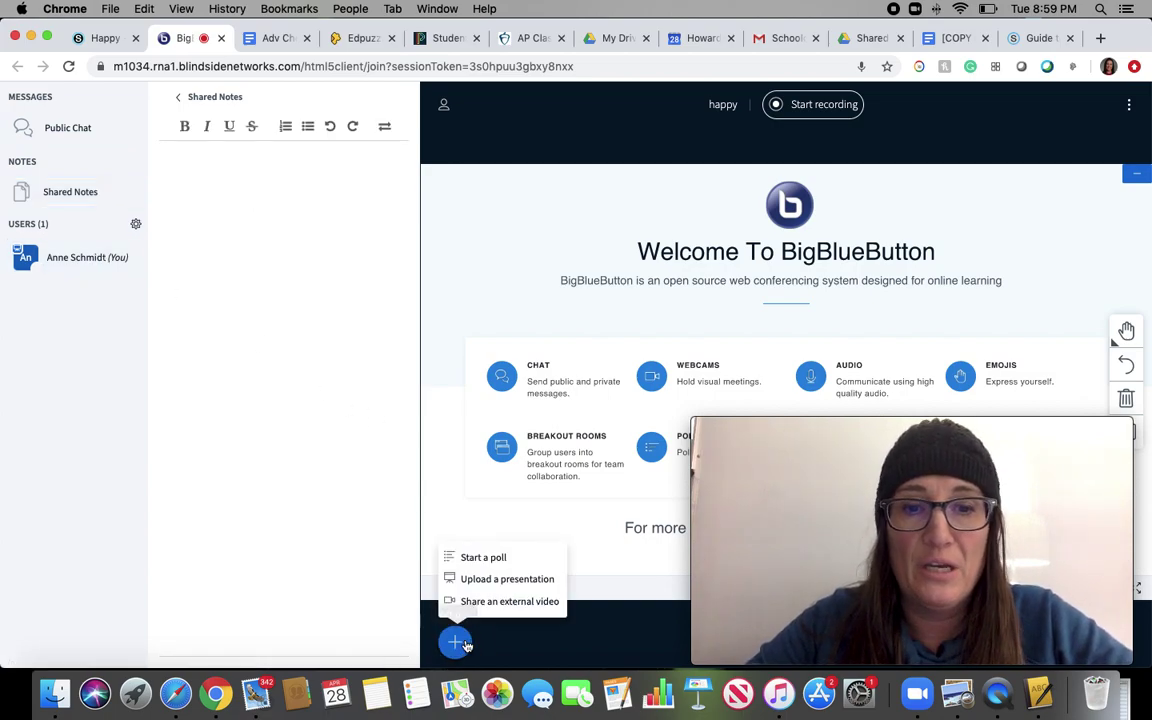
click(480, 562)
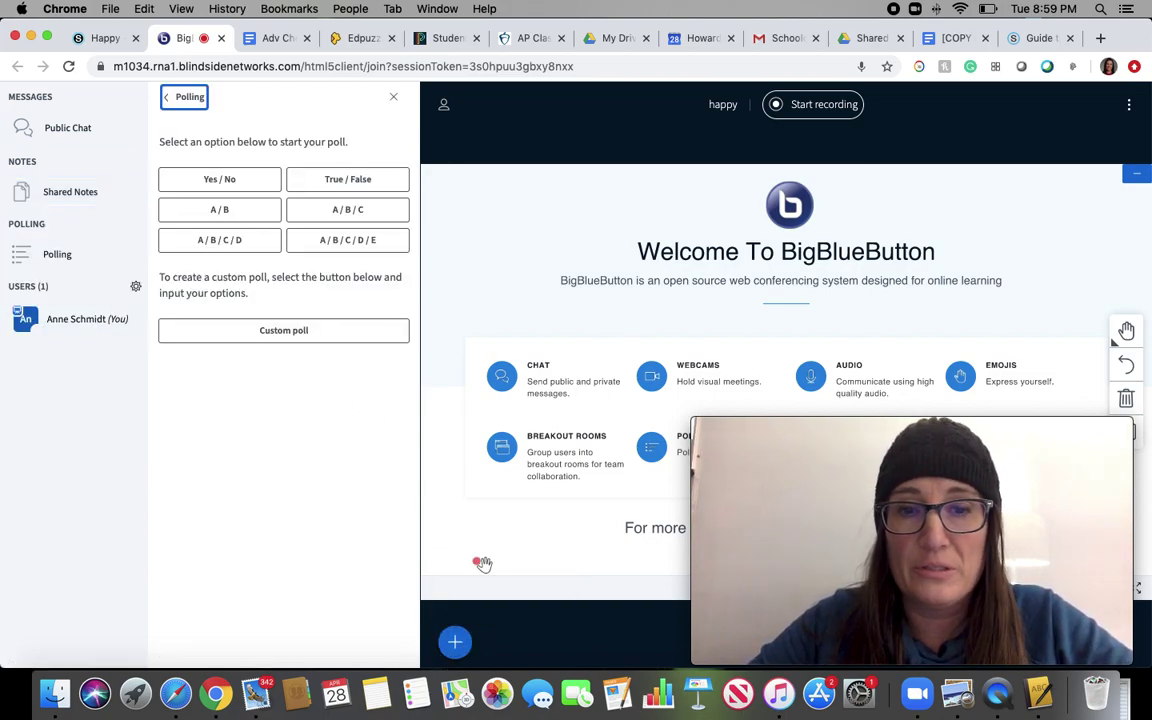
click(455, 643)
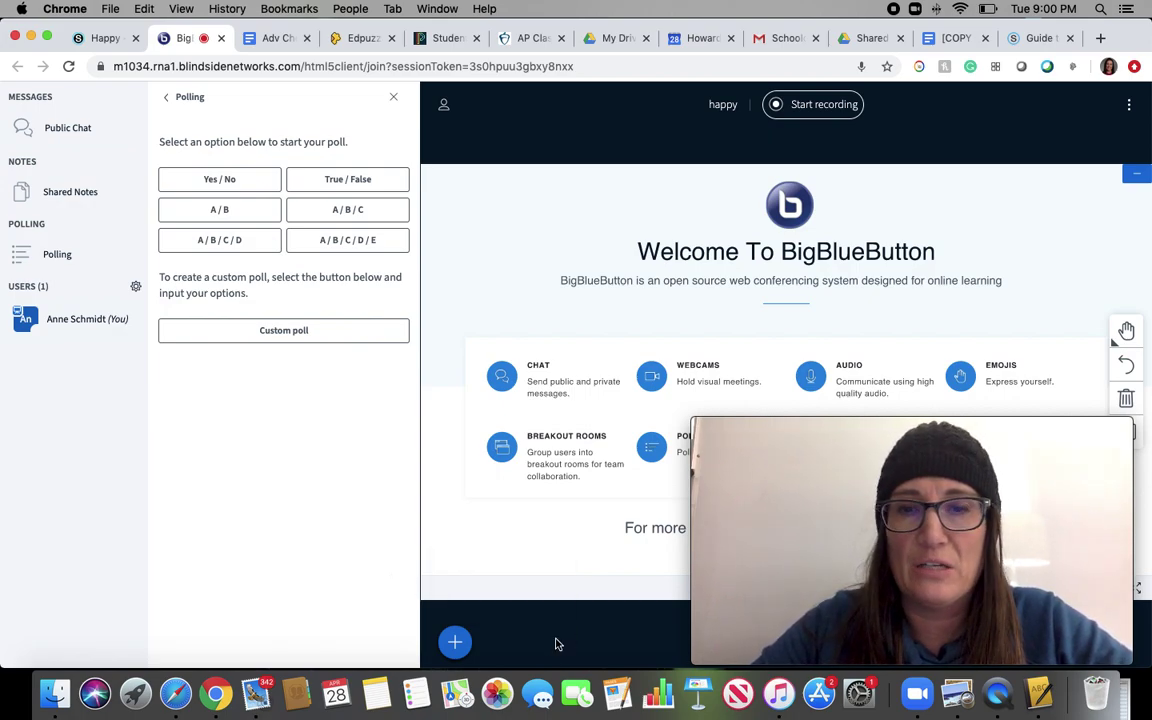
click(925, 428)
drag(925, 428, 355, 302)
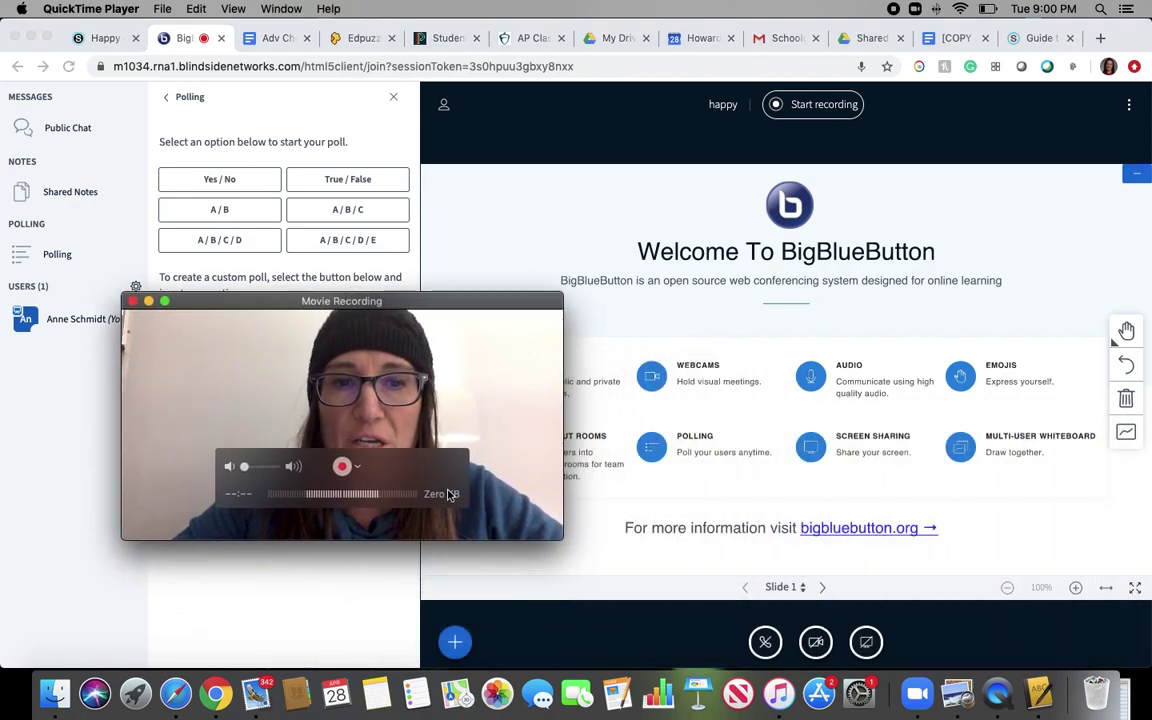
Step: Switch the presentation to the blank Slide 2
click(1126, 331)
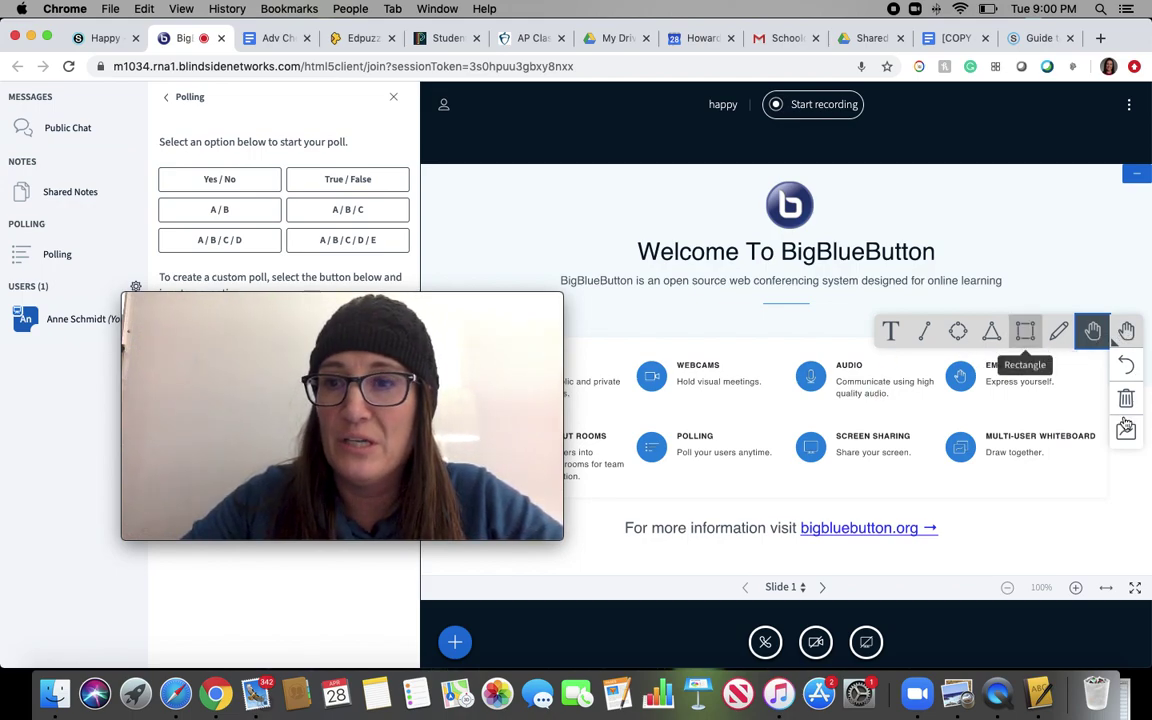
click(801, 588)
click(801, 603)
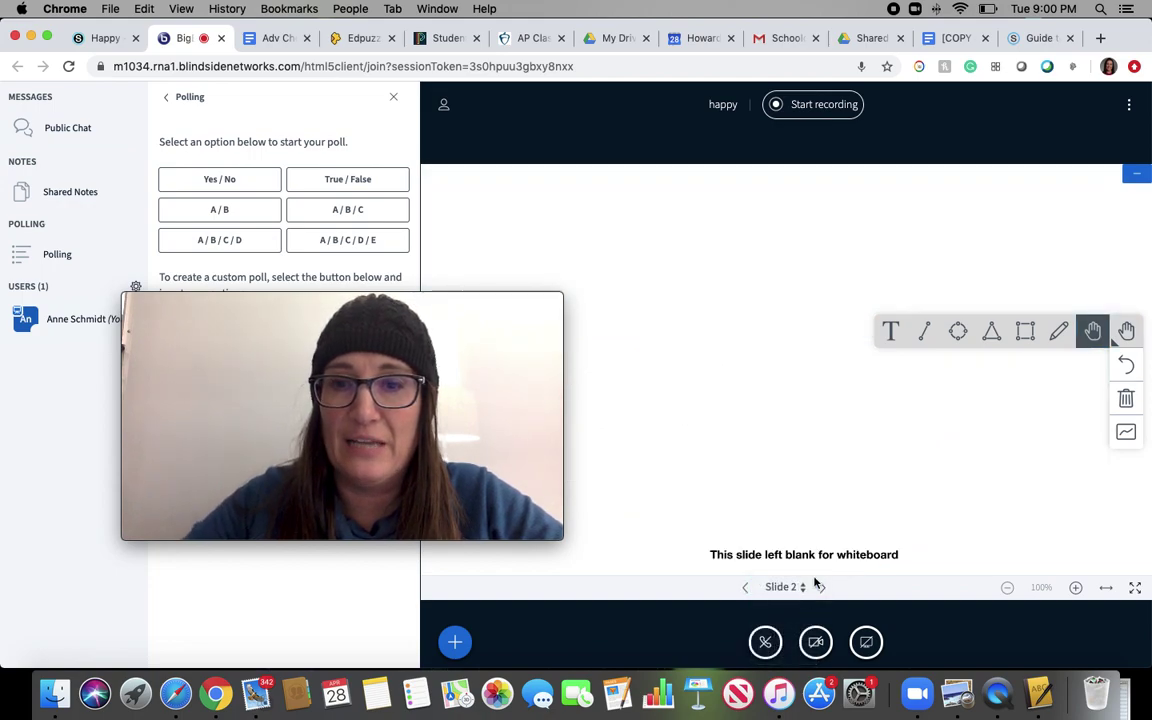
Step: Add a red text note to the whiteboard and close the Polling panel
click(886, 341)
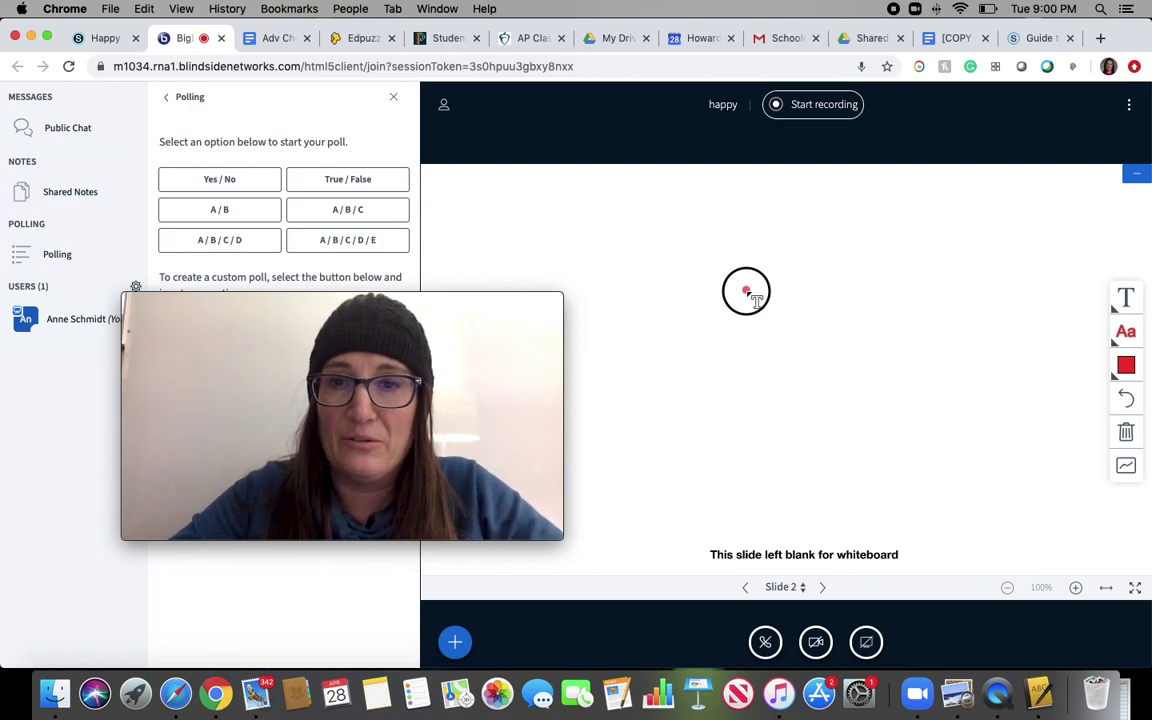
click(1125, 295)
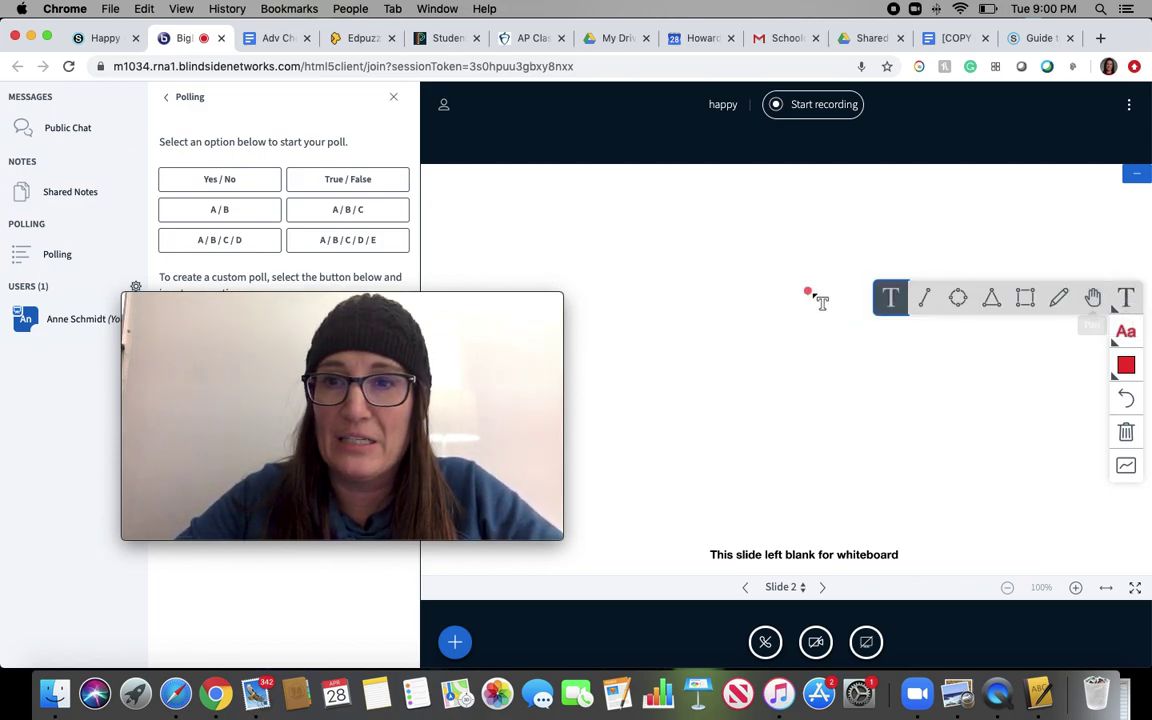
click(1124, 332)
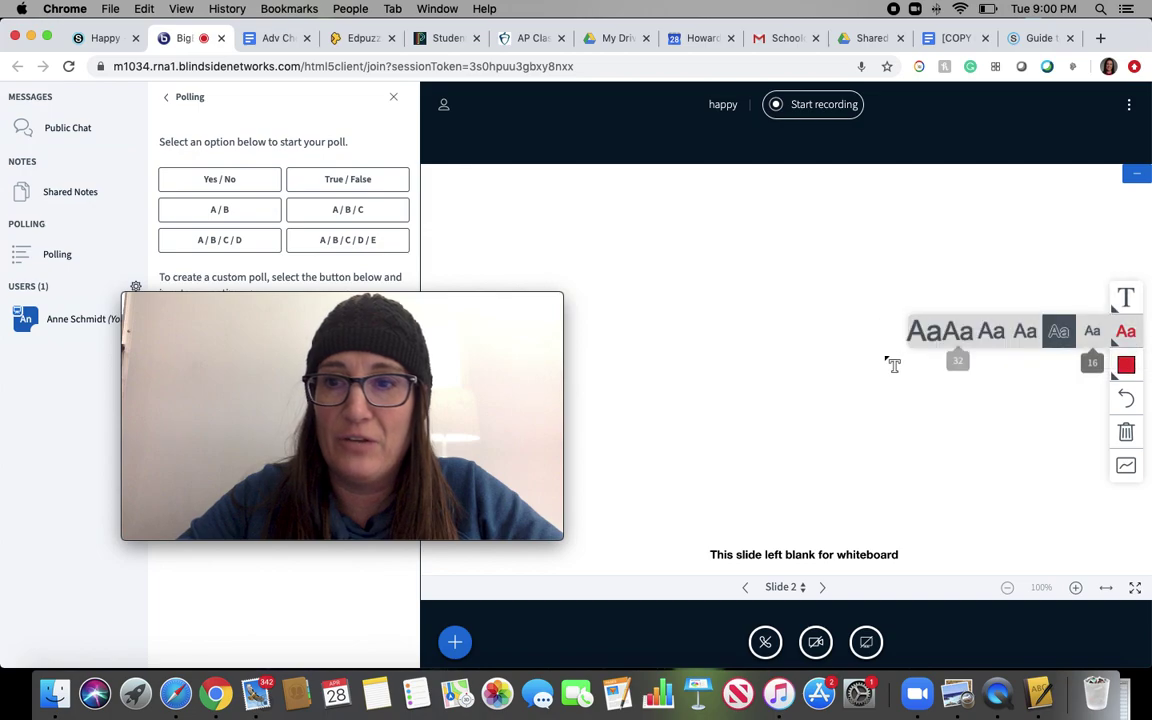
click(824, 369)
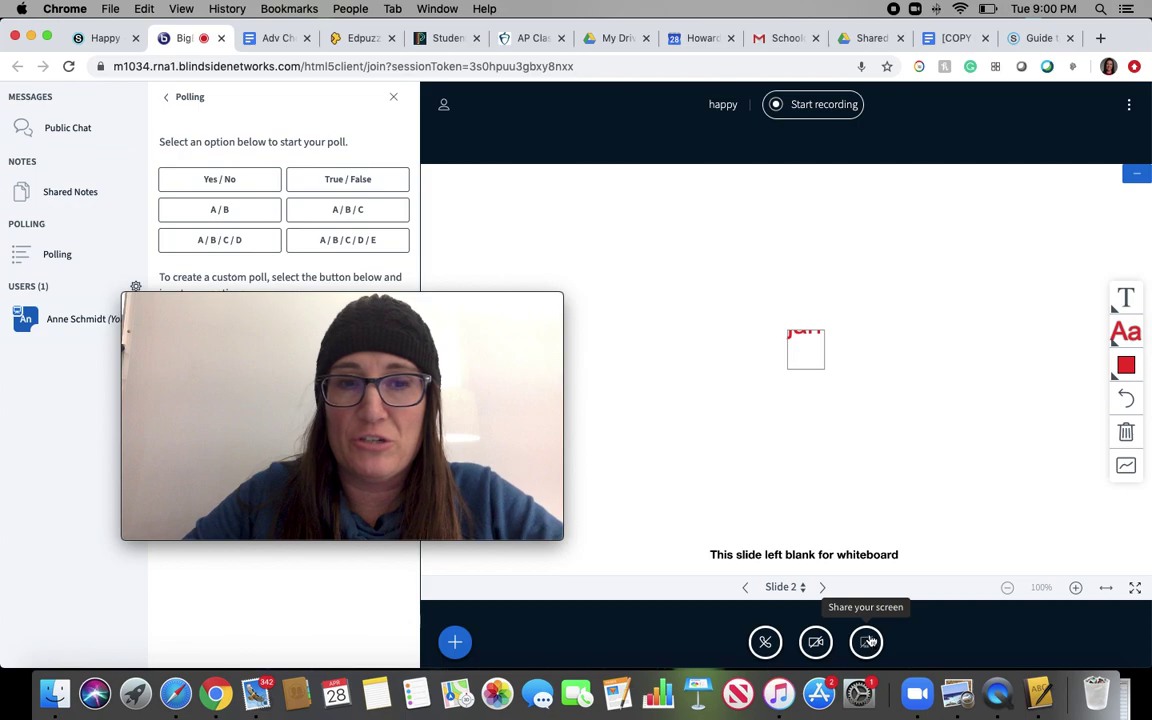
click(393, 96)
click(686, 105)
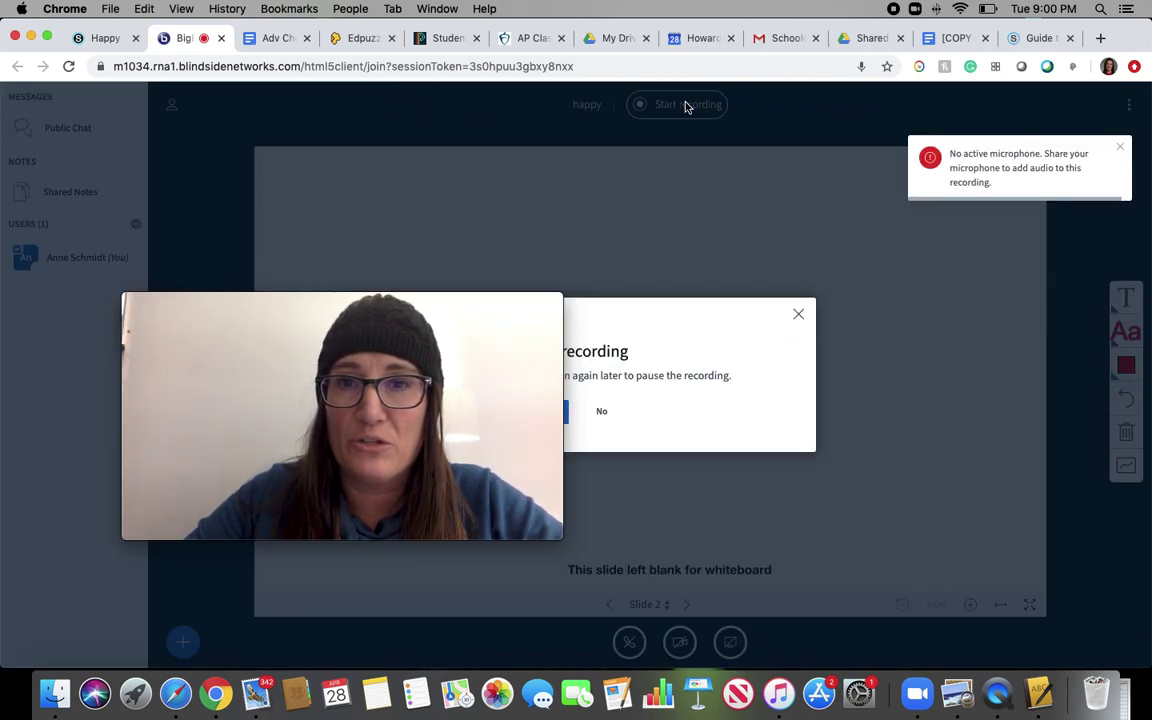
Step: Confirm the session recording, then bring up the screen-sharing choice dialog
click(568, 411)
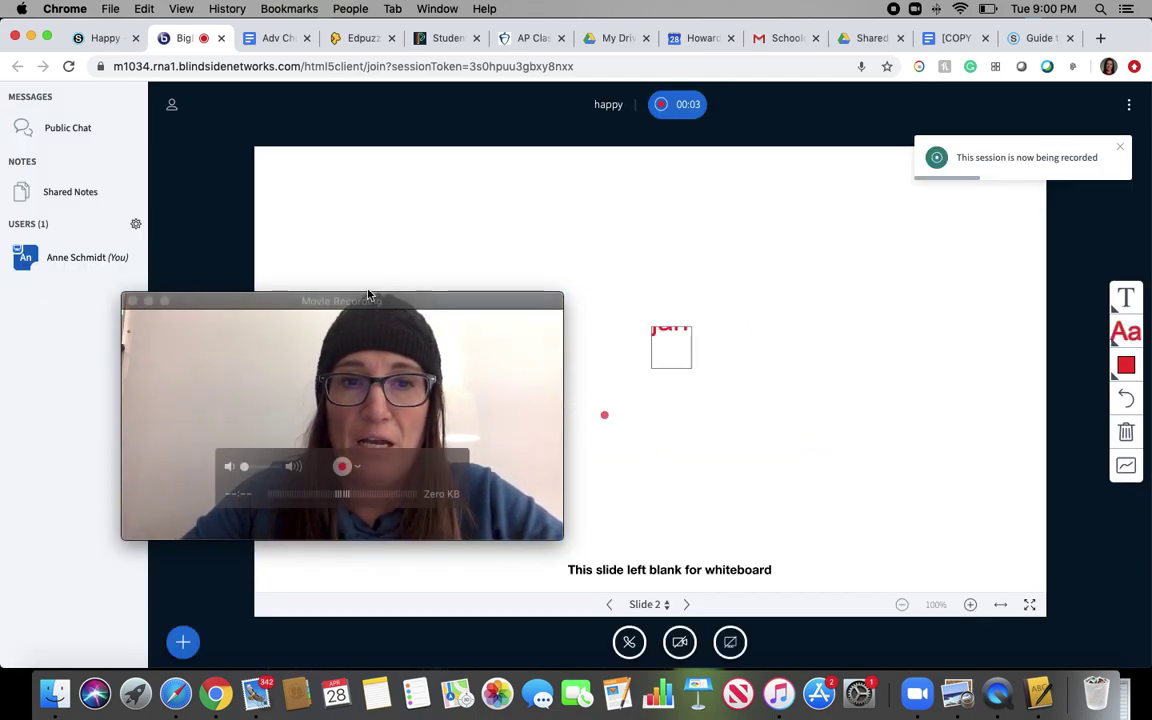
drag(374, 292, 355, 21)
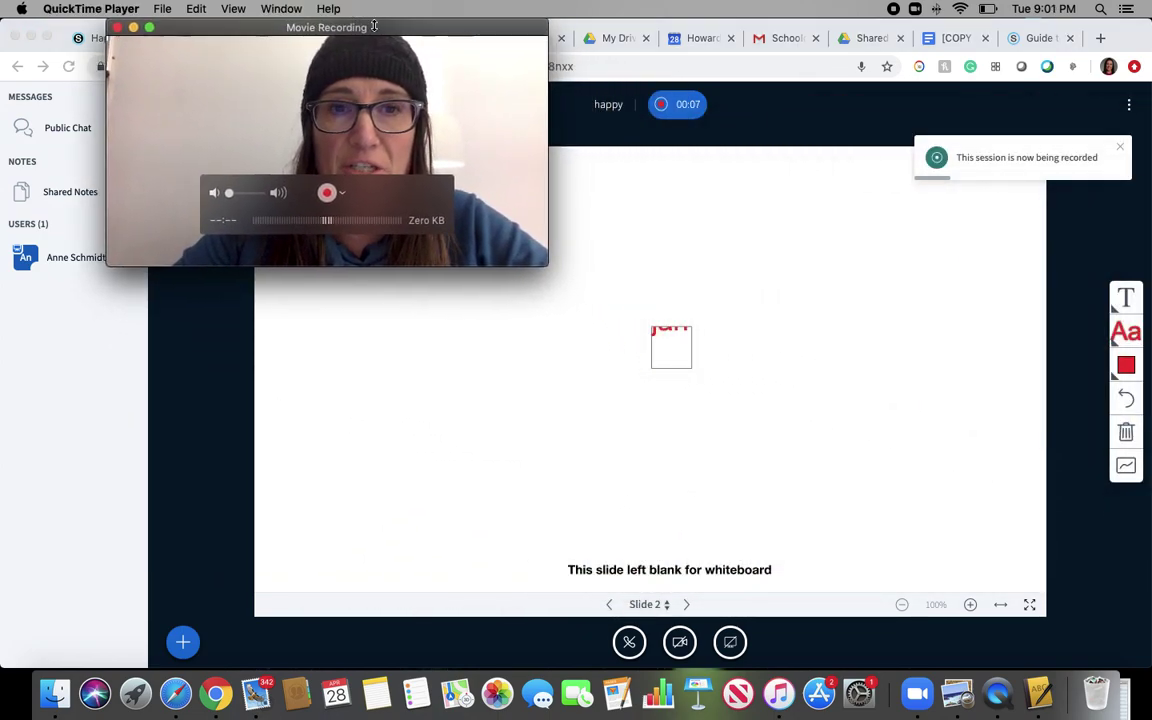
click(733, 646)
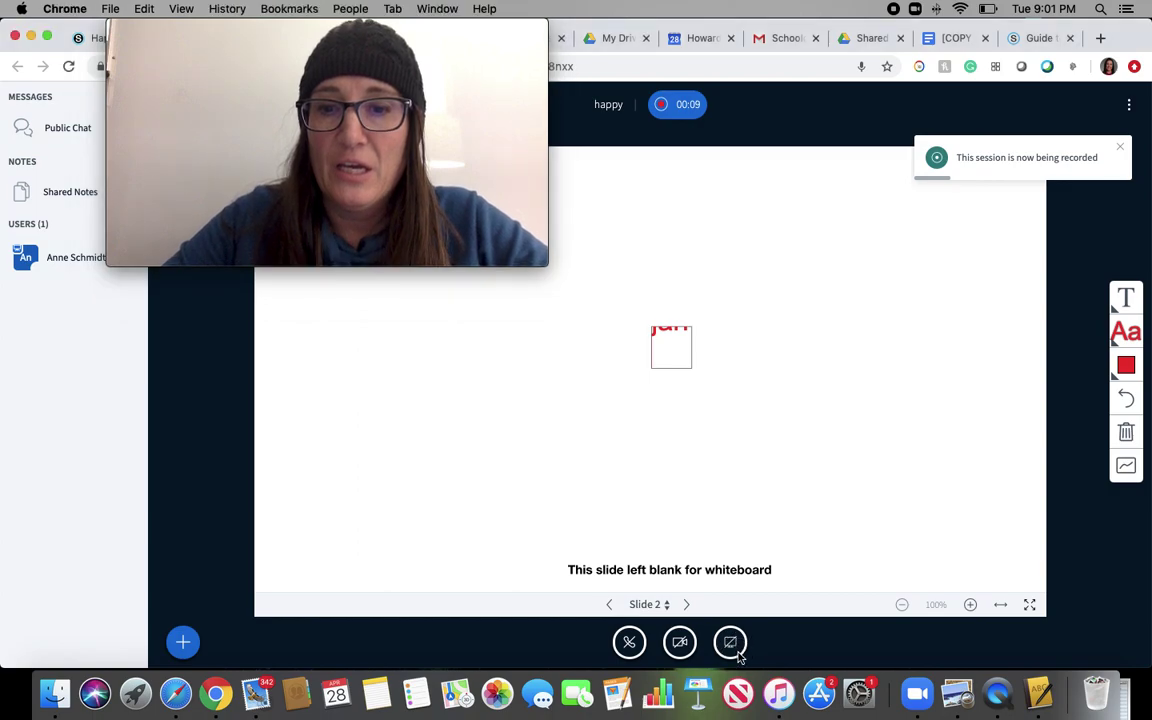
click(733, 646)
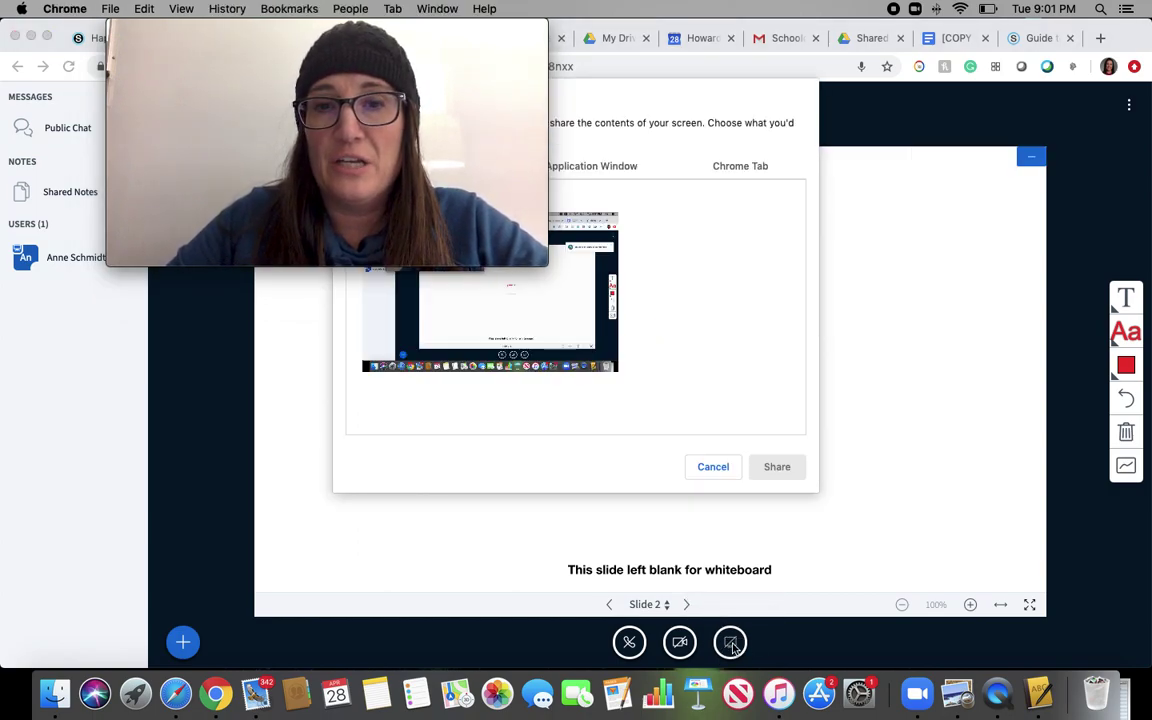
Step: Share the entire screen and display the Adv Chem Digital Learning Homework document
click(490, 300)
click(790, 470)
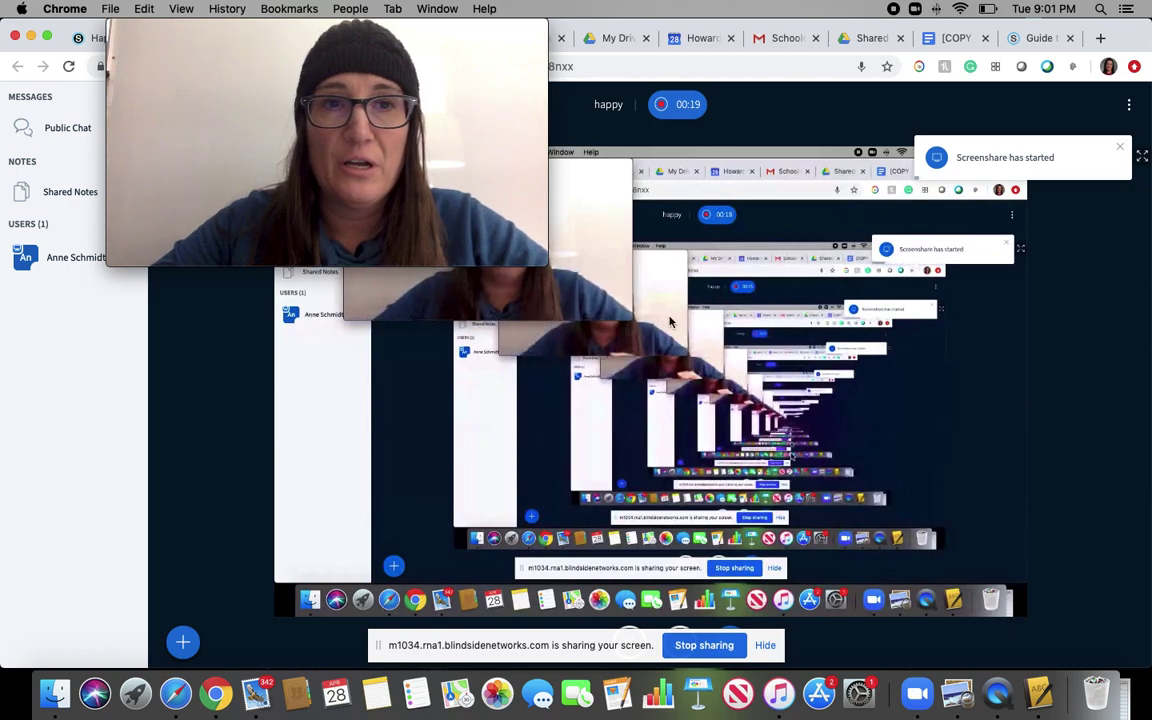
drag(341, 32, 963, 45)
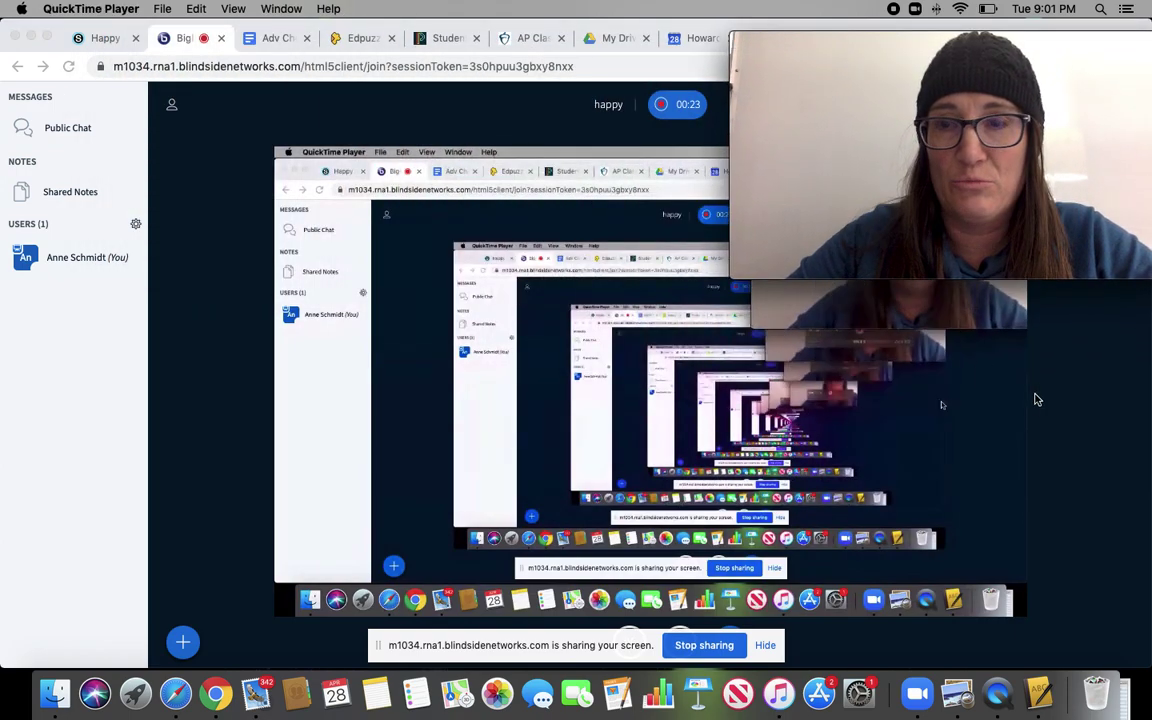
click(268, 40)
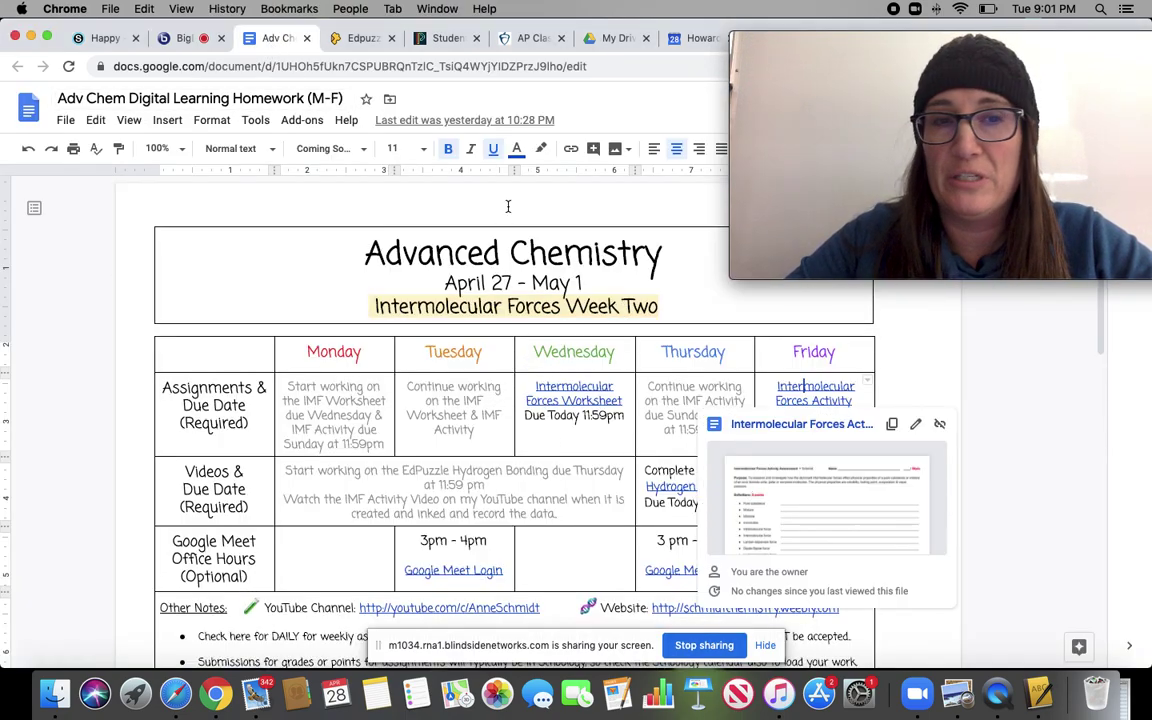
Step: Show the AP Classroom question bank progress, stop sharing, and return to the whiteboard
click(527, 40)
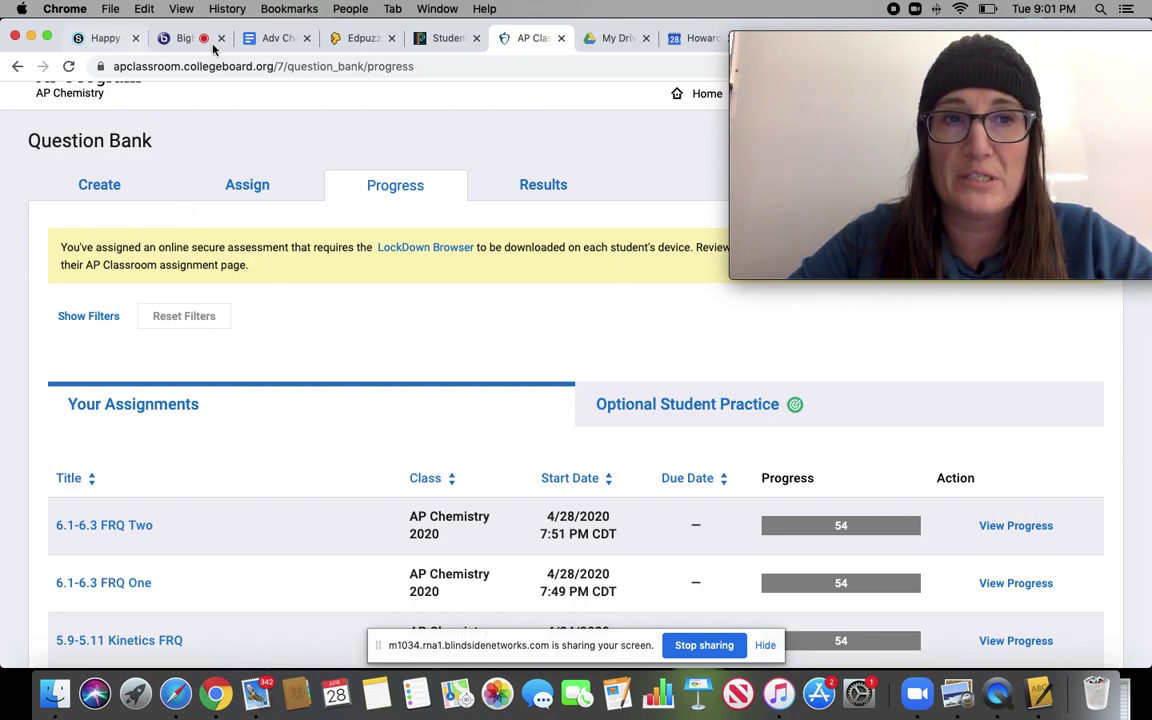
click(697, 648)
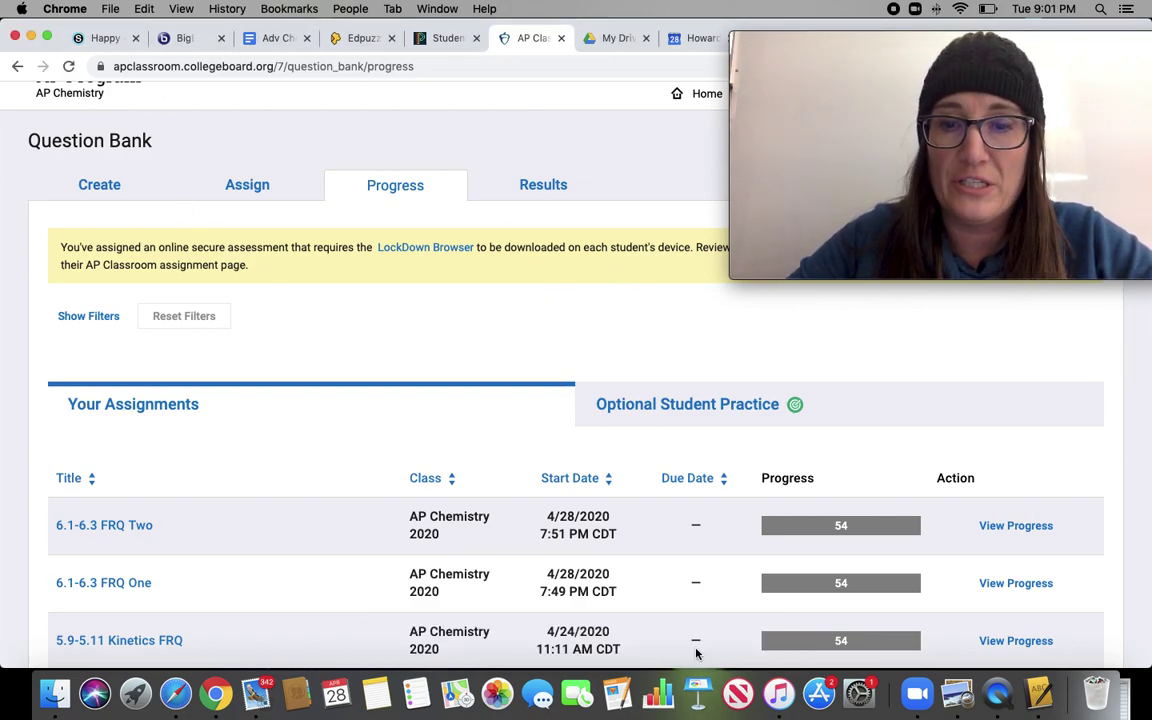
click(179, 42)
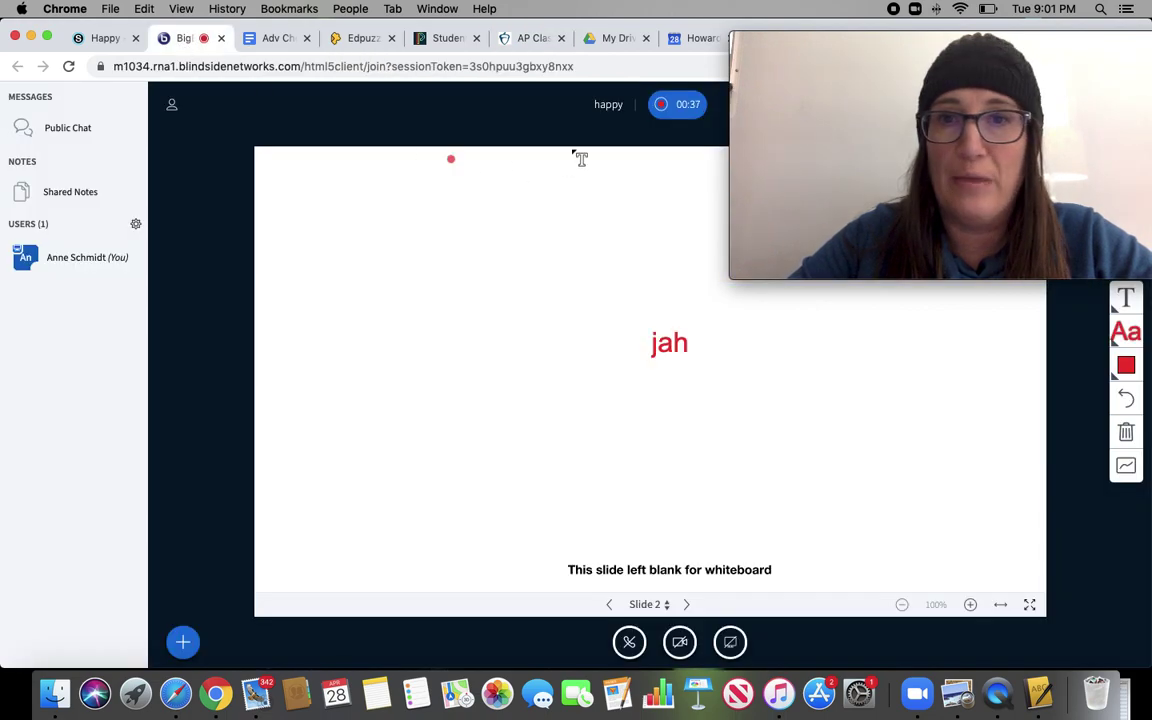
Step: Show the whiteboard presentation fullscreen, then exit fullscreen
drag(864, 41, 170, 337)
click(1030, 605)
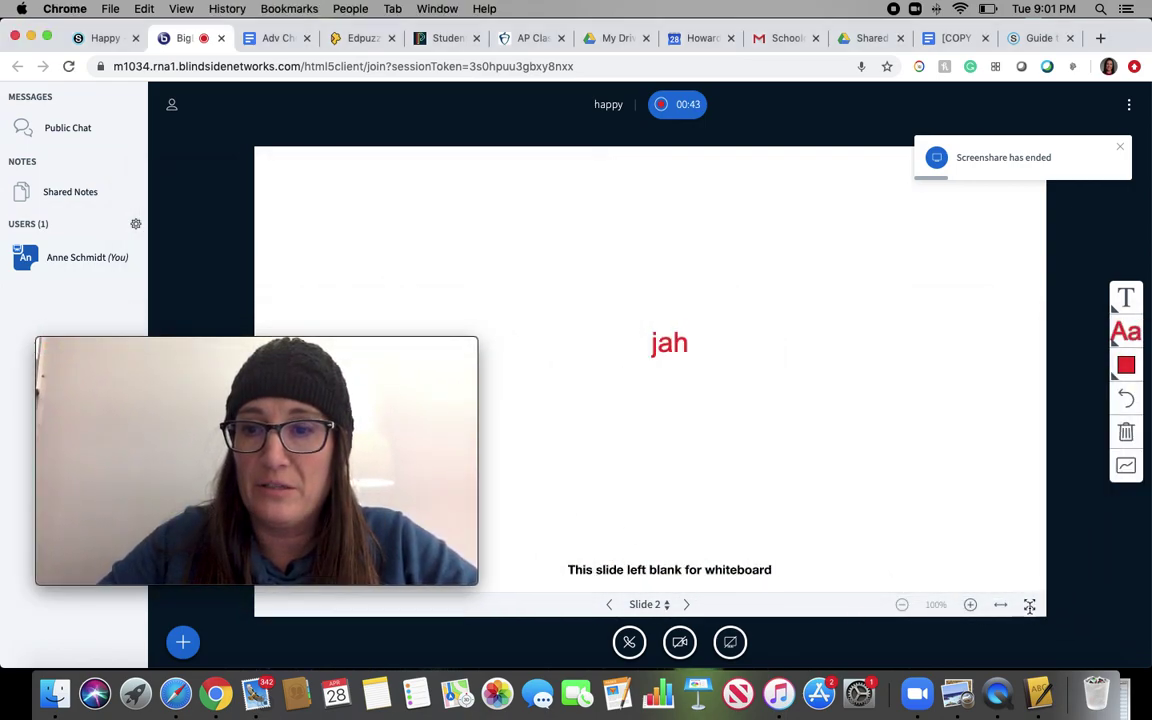
click(1029, 605)
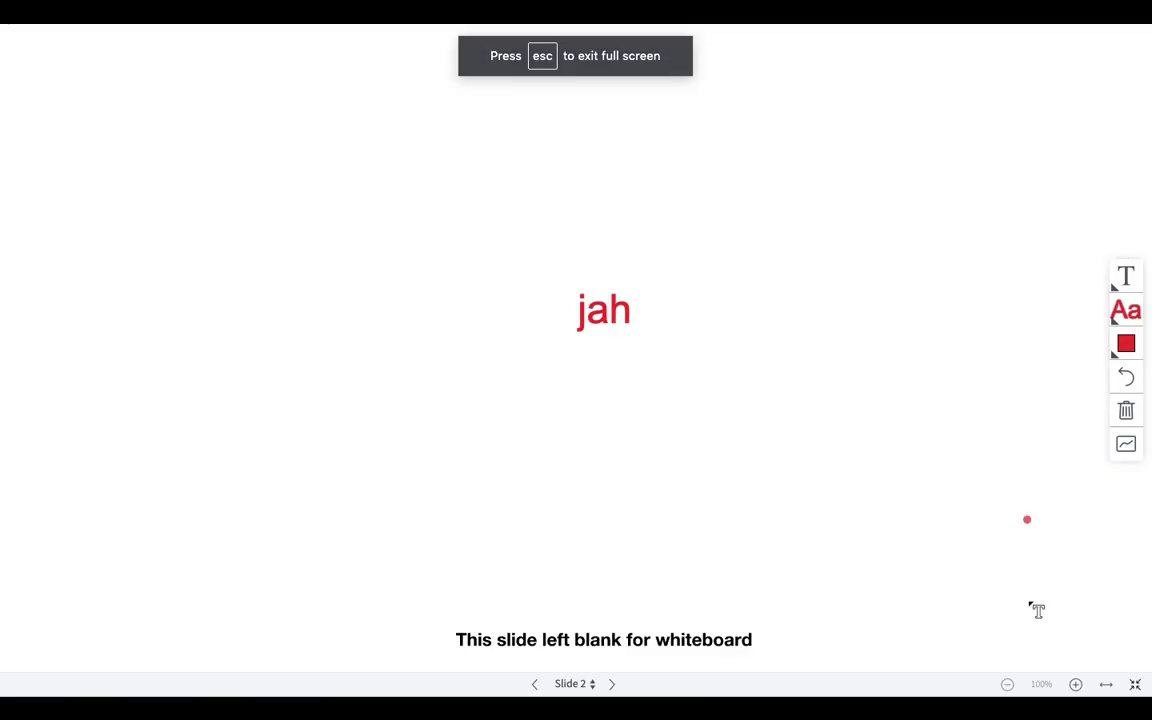
key(Escape)
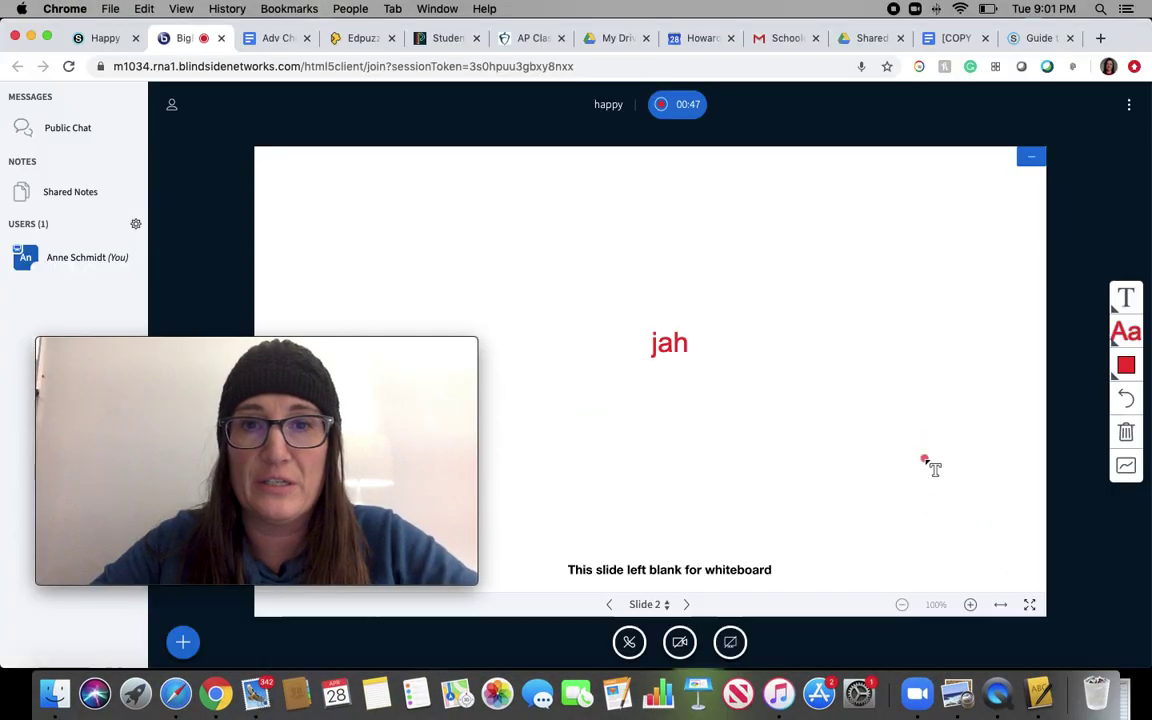
Step: Pause the BigBlueButton session recording and confirm it is no longer recording
drag(392, 346, 1082, 139)
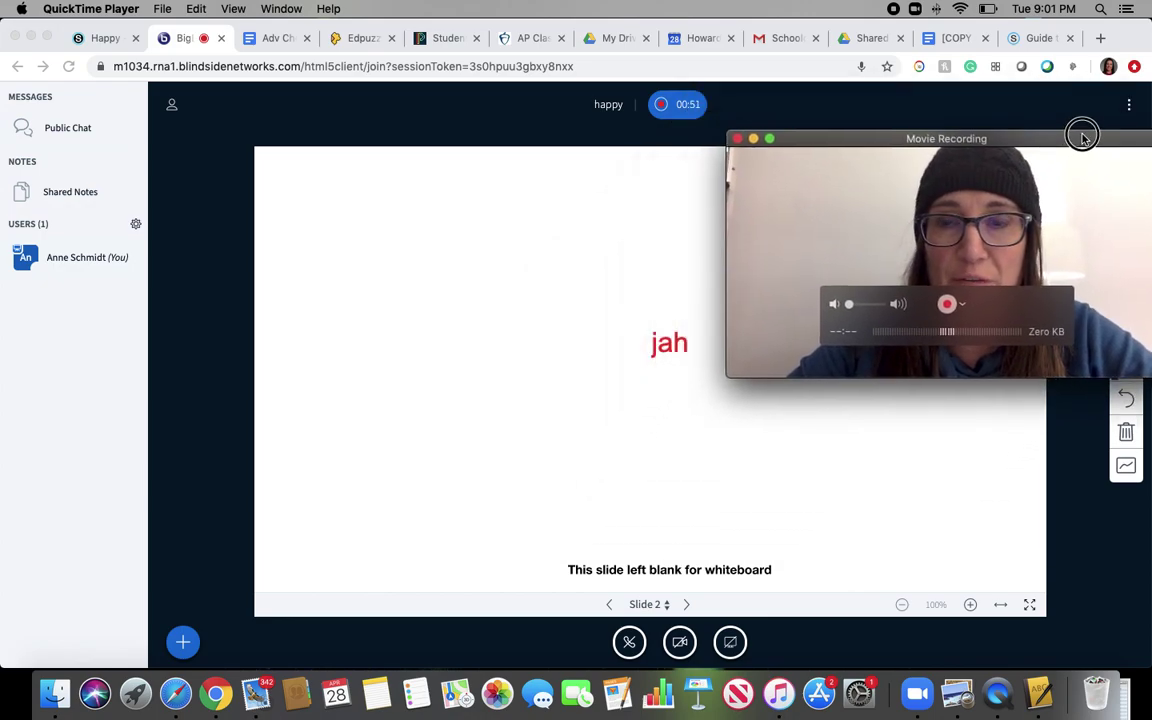
click(672, 112)
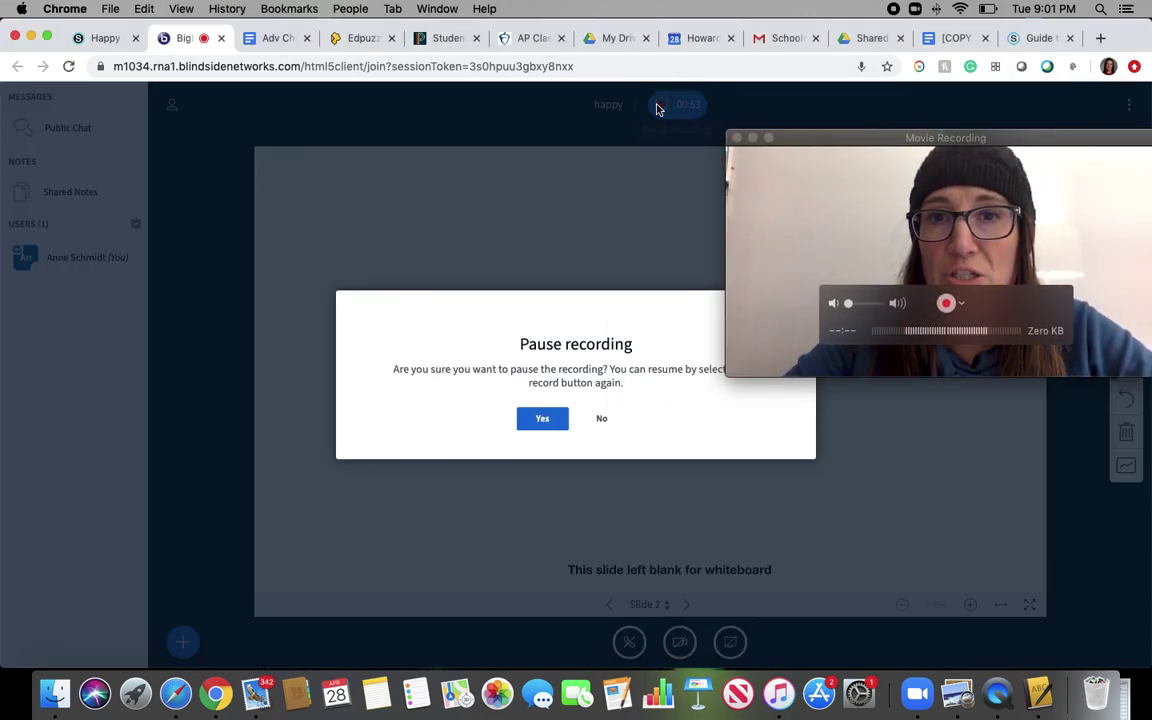
click(545, 420)
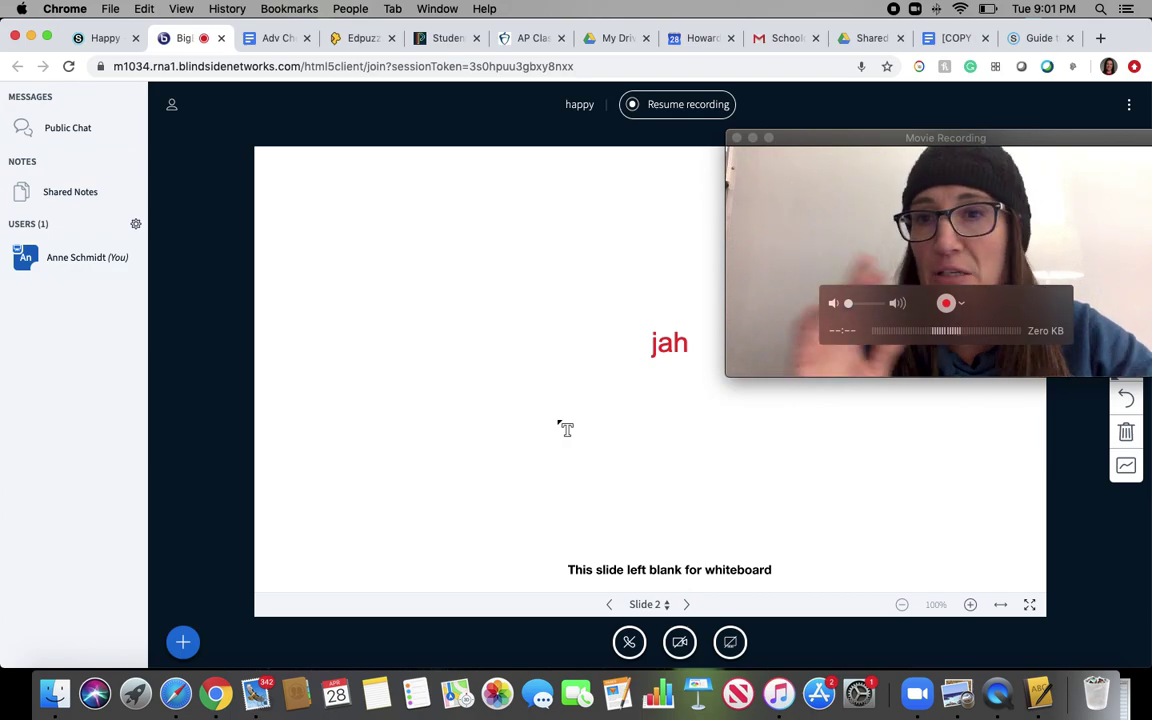
click(559, 418)
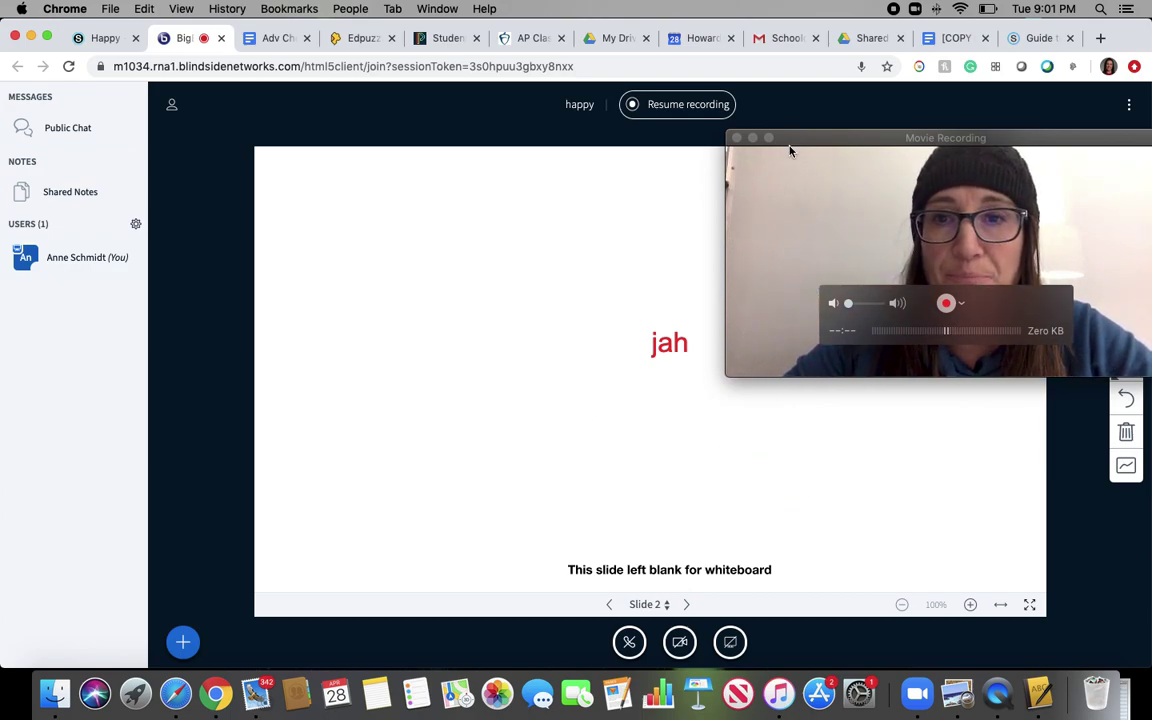
drag(794, 137, 766, 173)
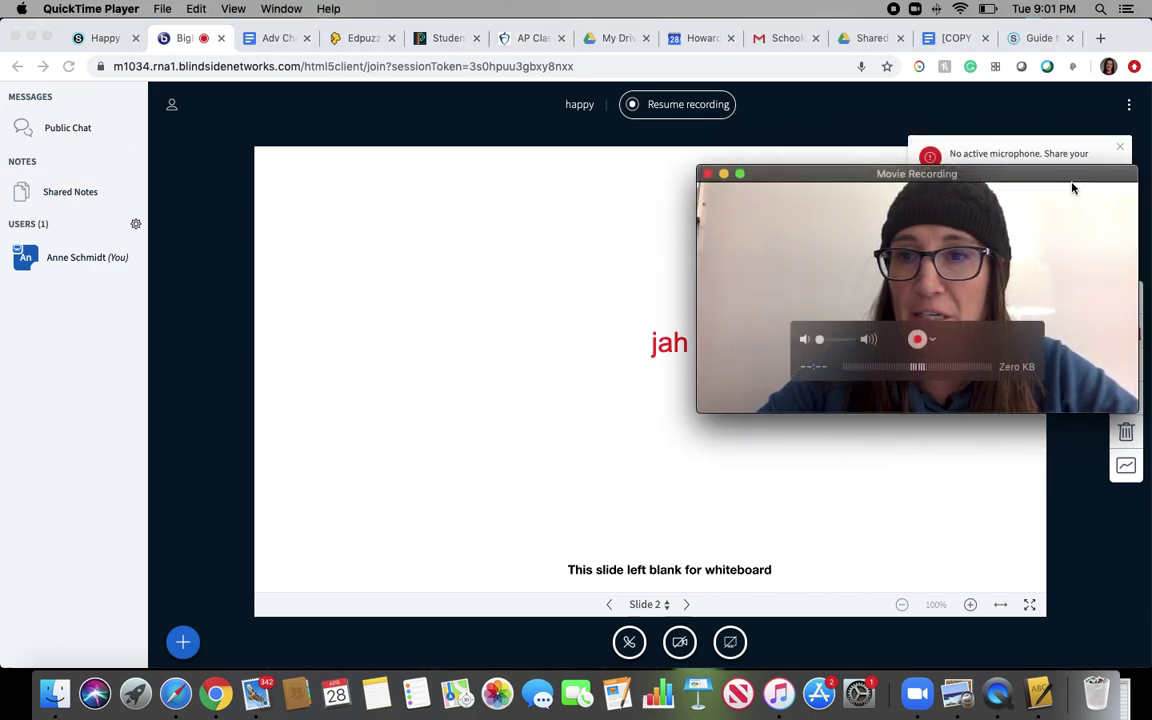
drag(1059, 173, 617, 244)
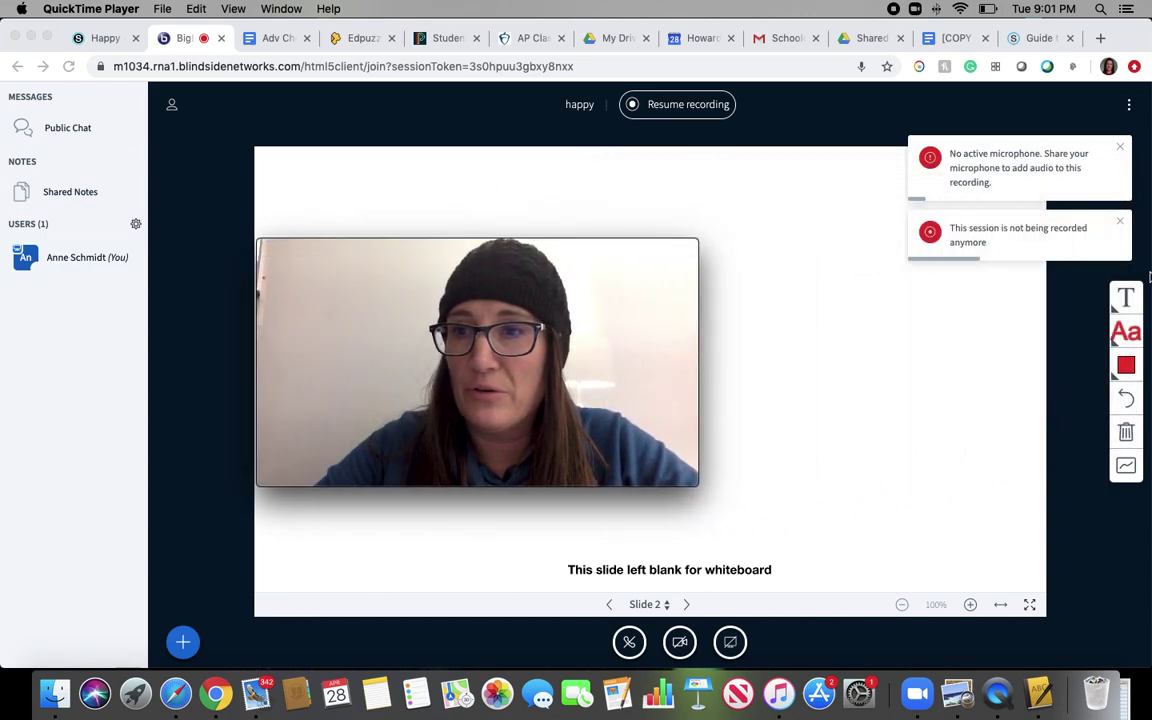
click(1125, 296)
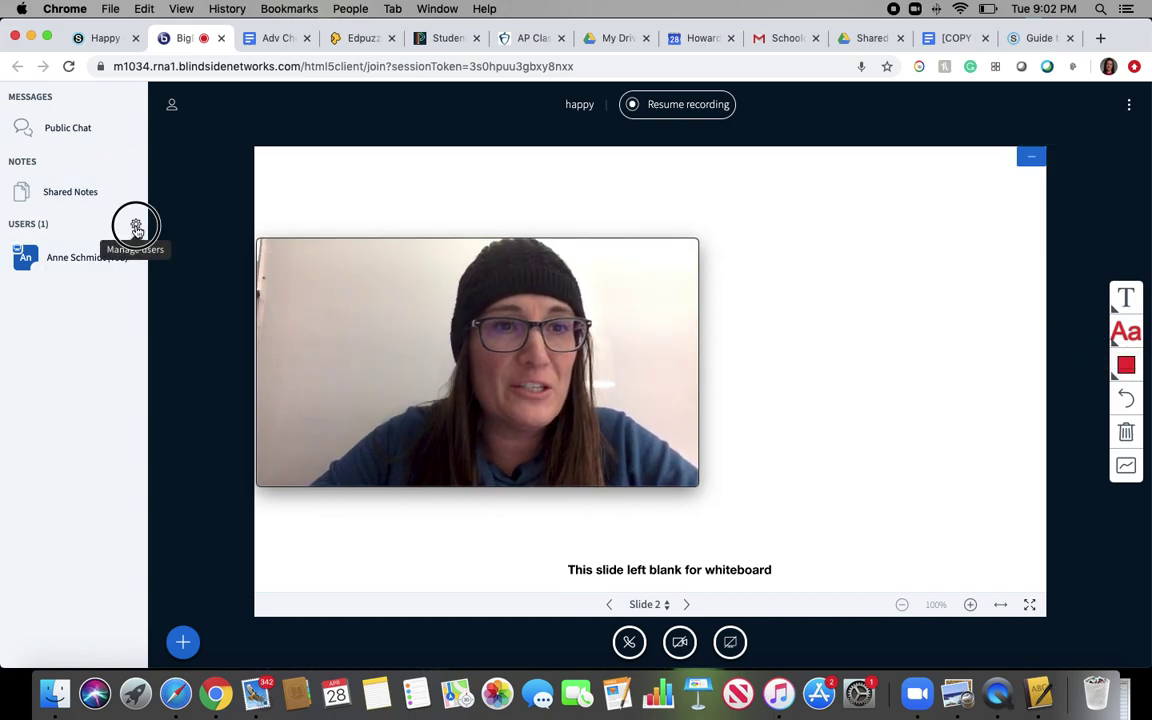
click(136, 225)
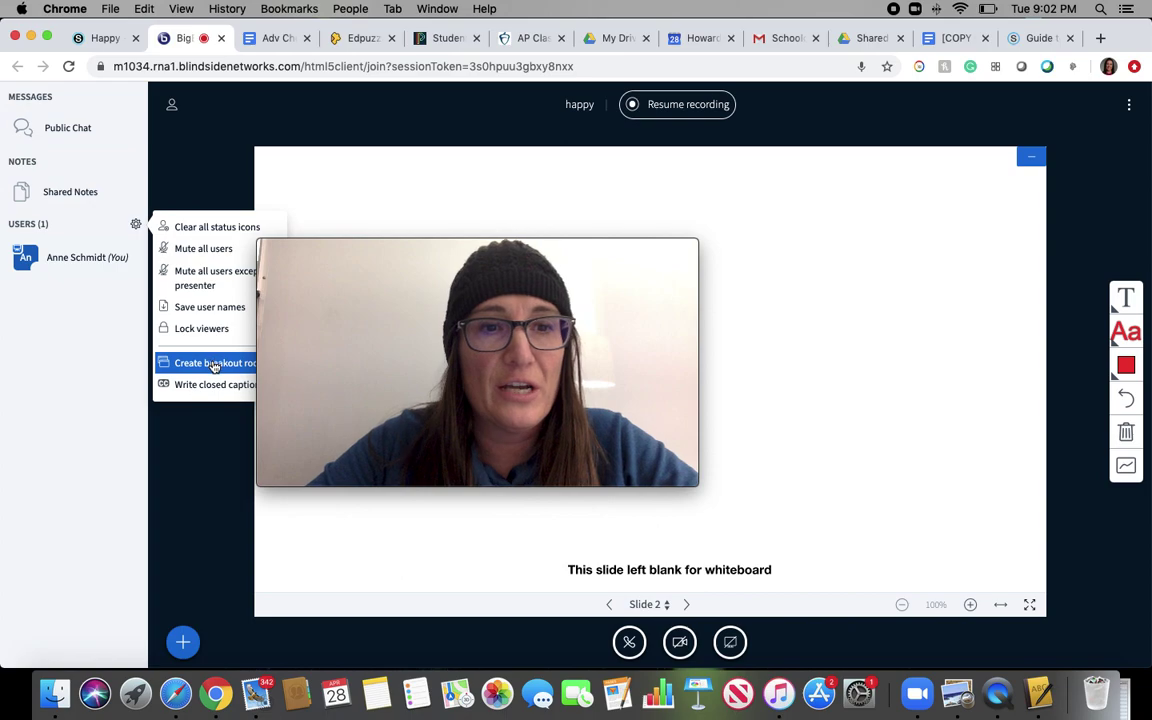
Step: Start breakout room setup from the Users menu, keeping 2 rooms
drag(345, 247, 687, 187)
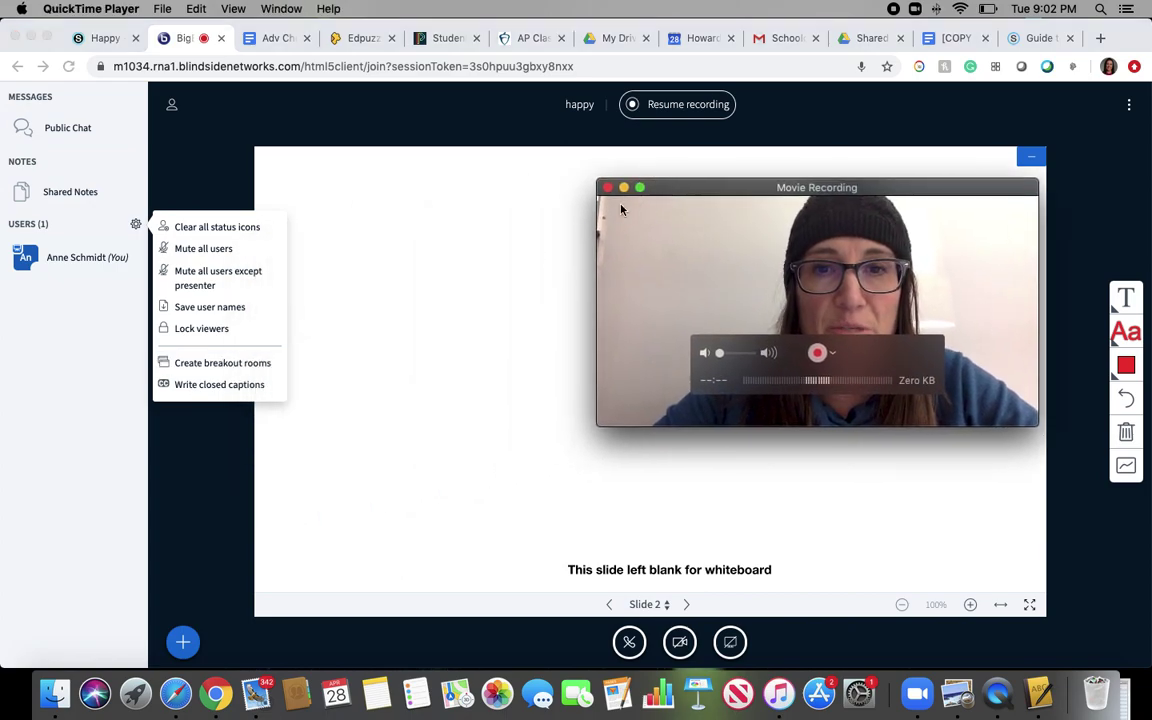
click(228, 368)
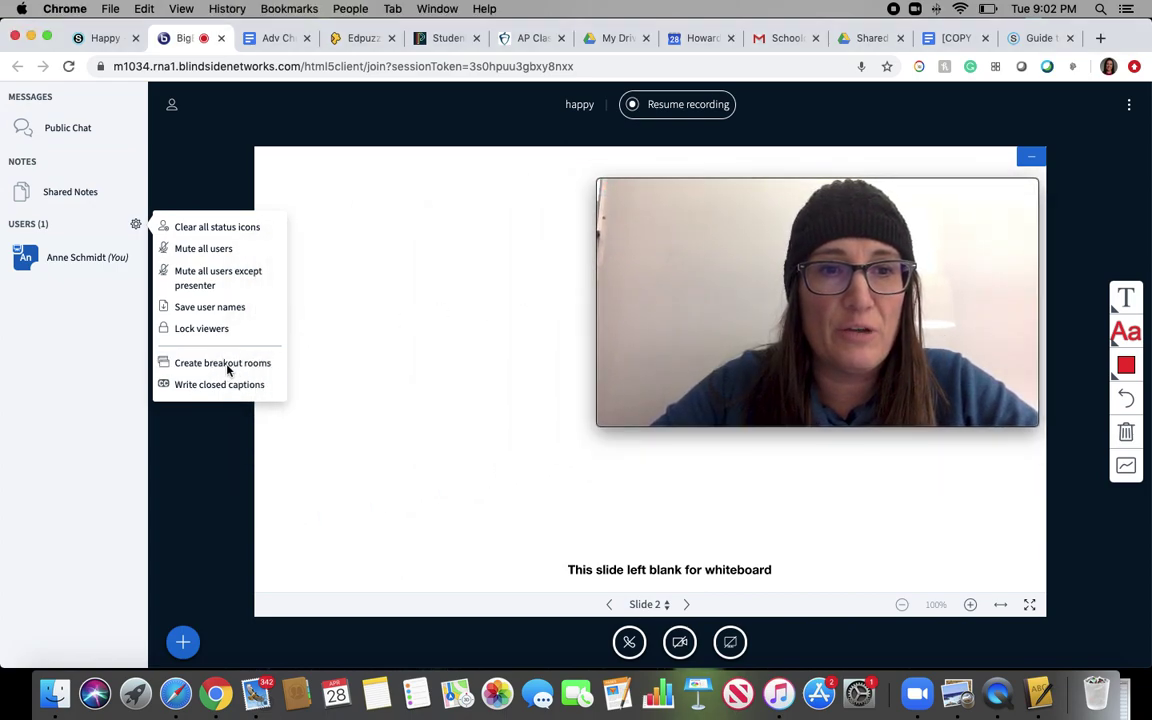
click(226, 366)
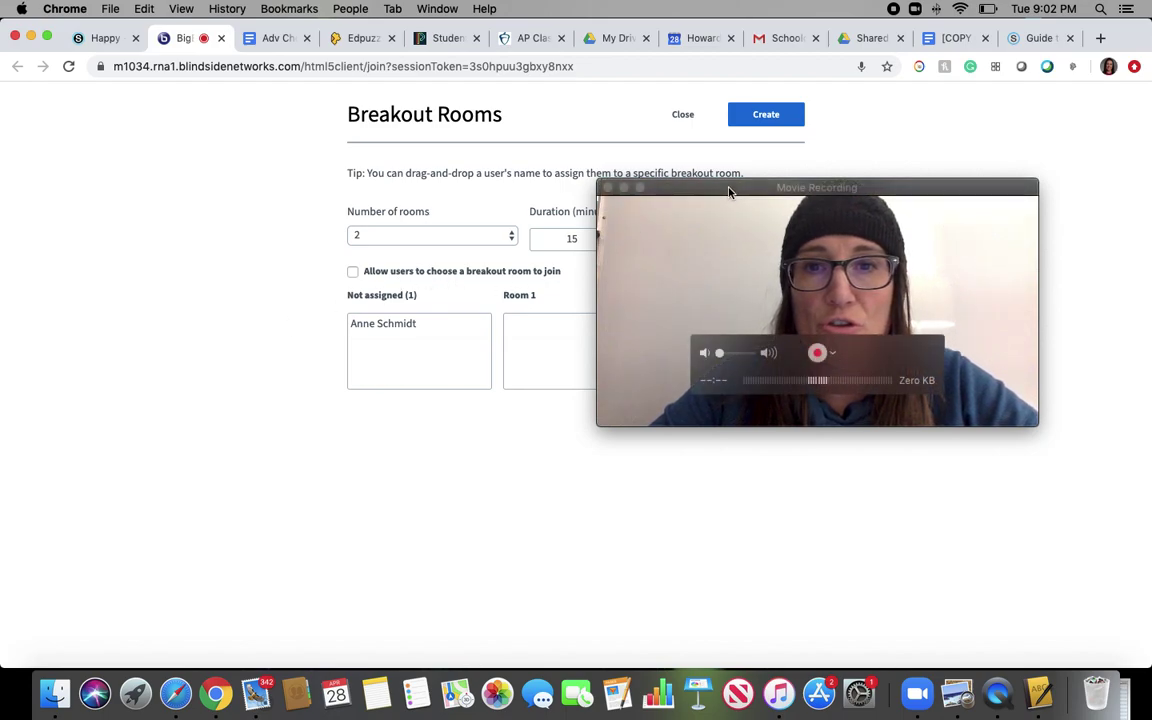
drag(730, 190, 885, 432)
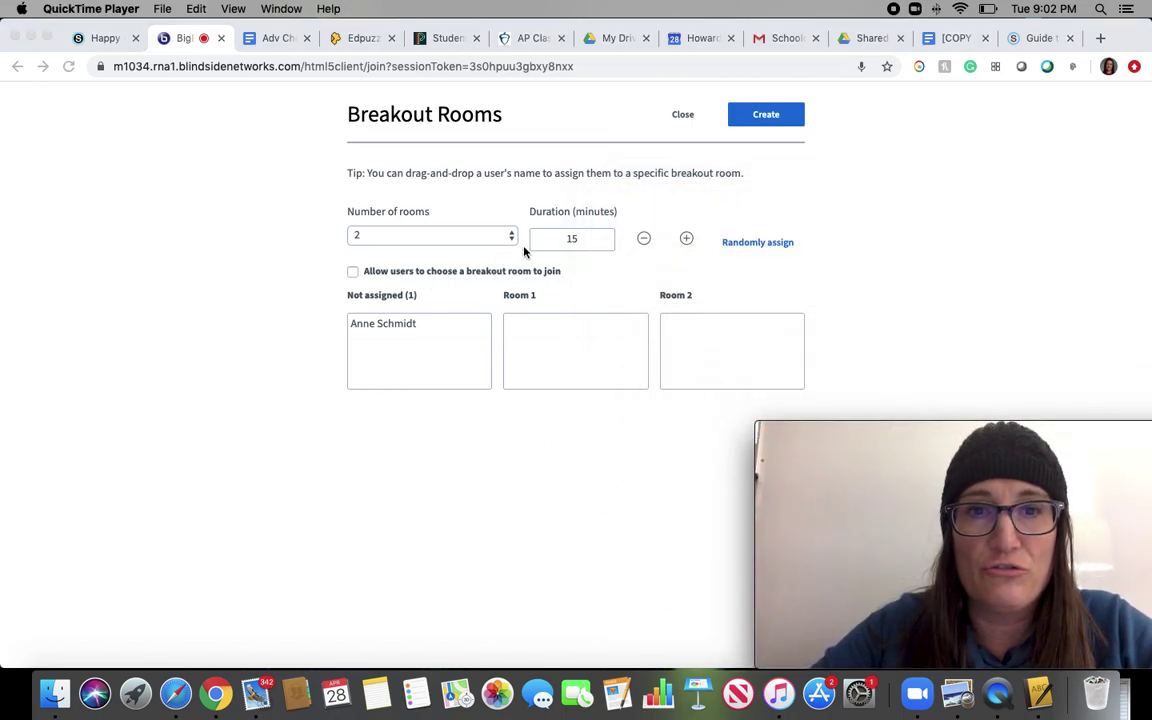
click(404, 235)
click(368, 239)
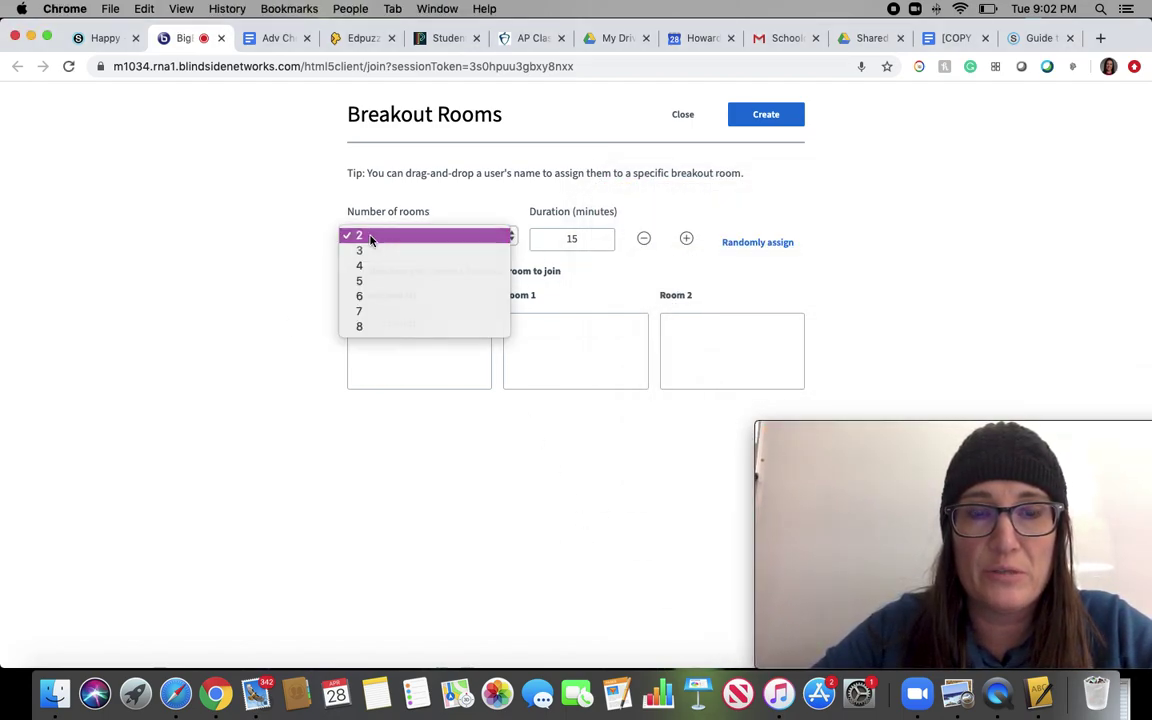
click(370, 240)
click(369, 243)
click(512, 235)
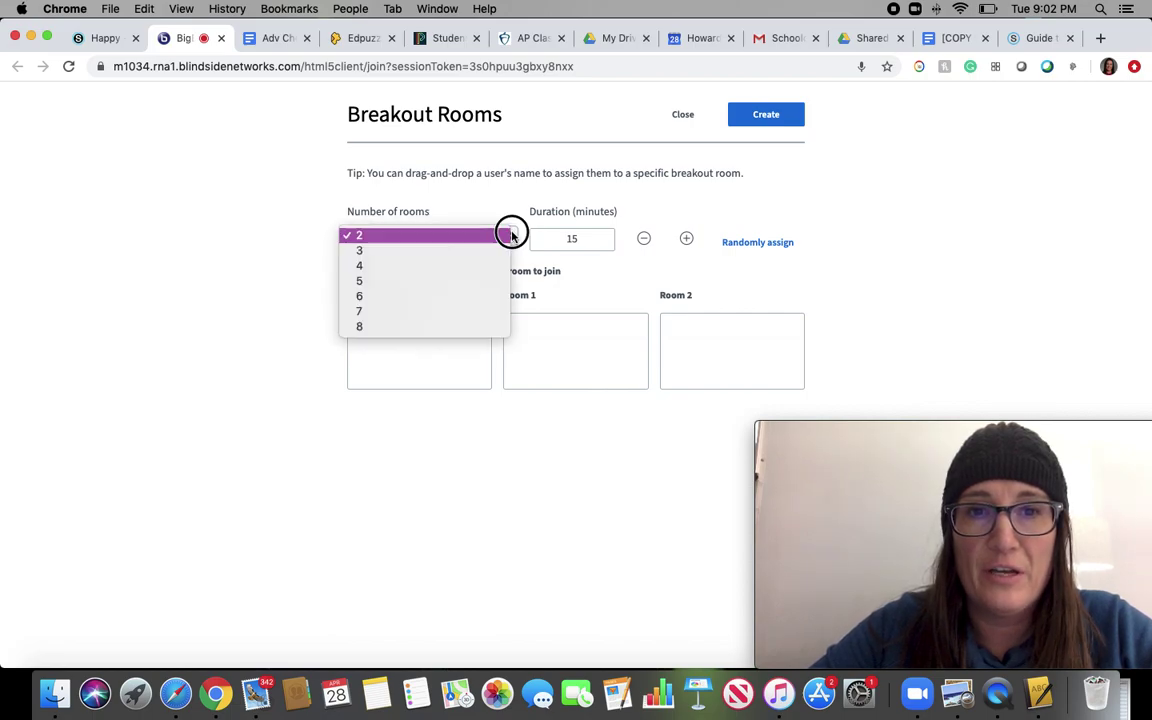
click(512, 236)
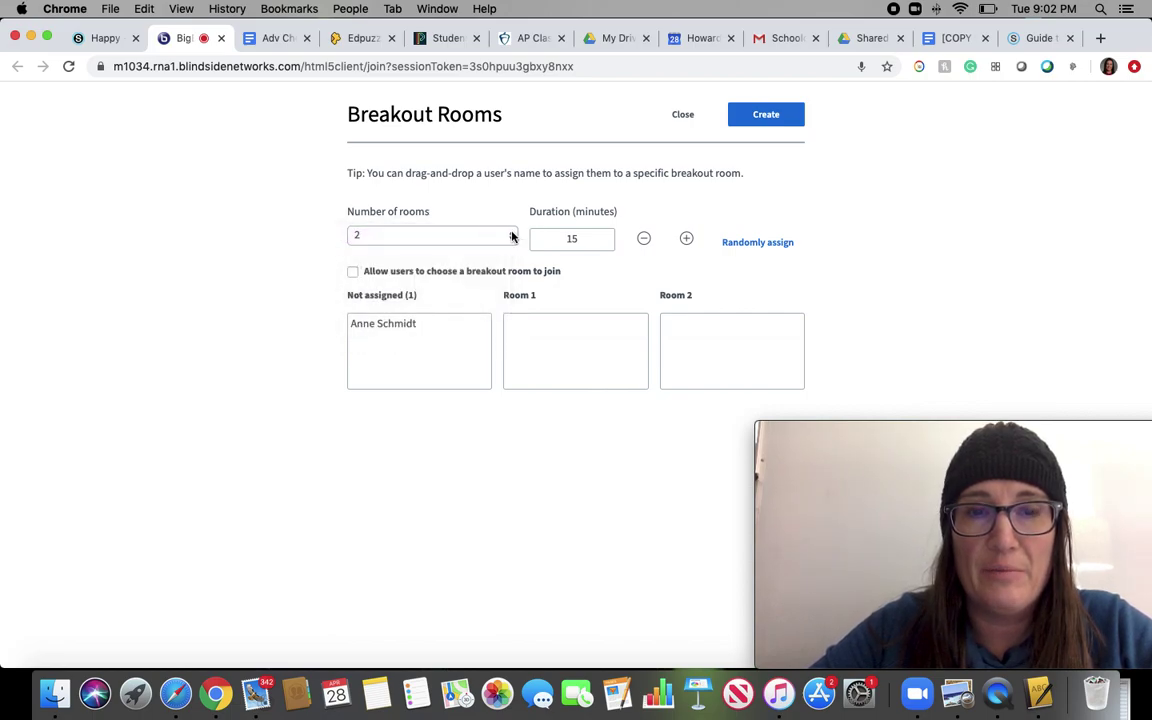
Step: Set the breakout duration to 16 minutes and create the rooms
click(687, 241)
click(644, 238)
click(644, 238)
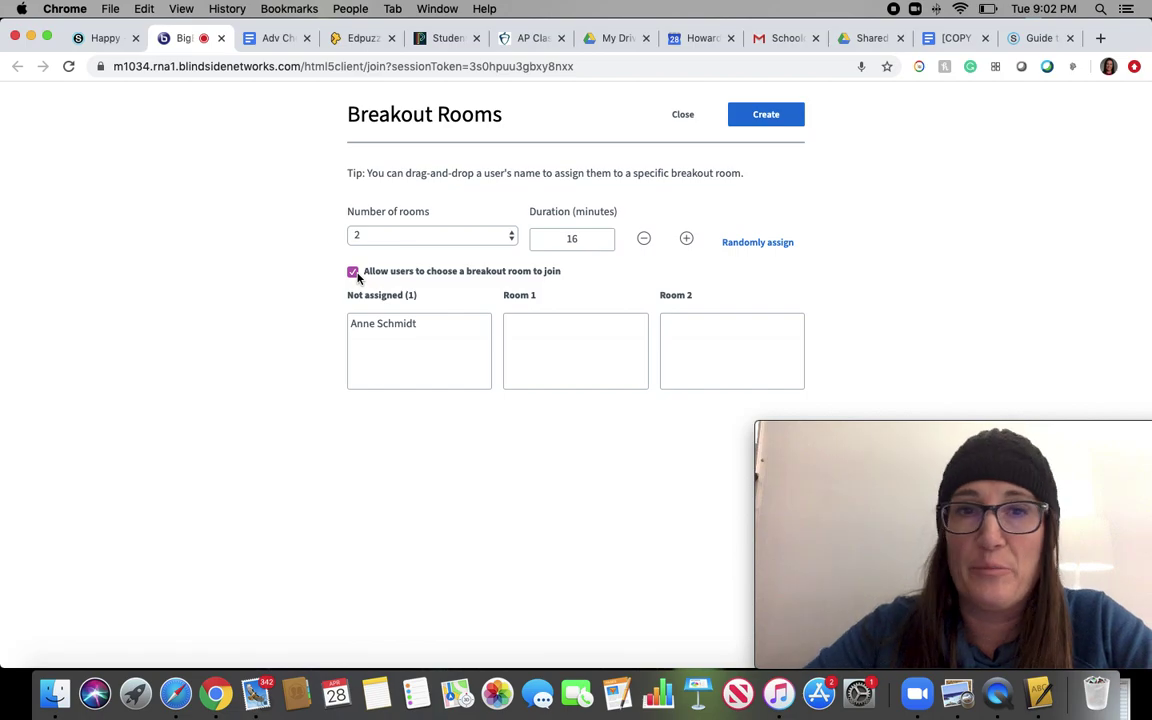
click(765, 114)
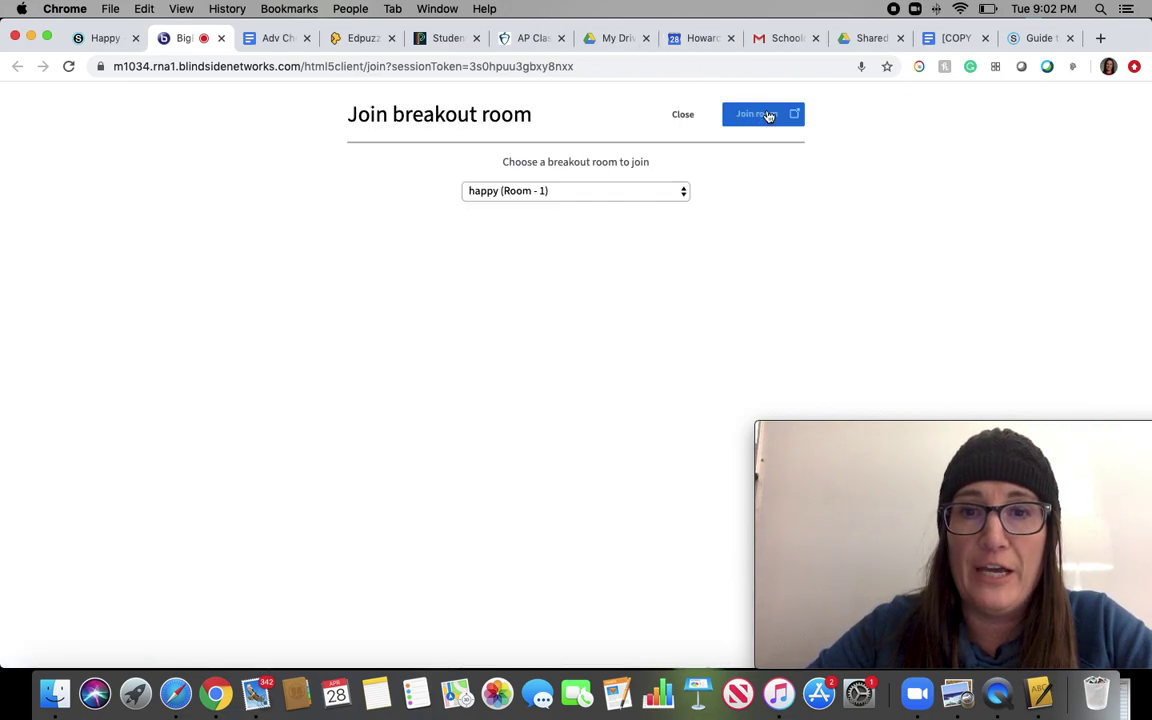
Step: Join happy (Room - 1) with microphone audio after the echo test, then close it
click(586, 190)
click(582, 195)
click(578, 190)
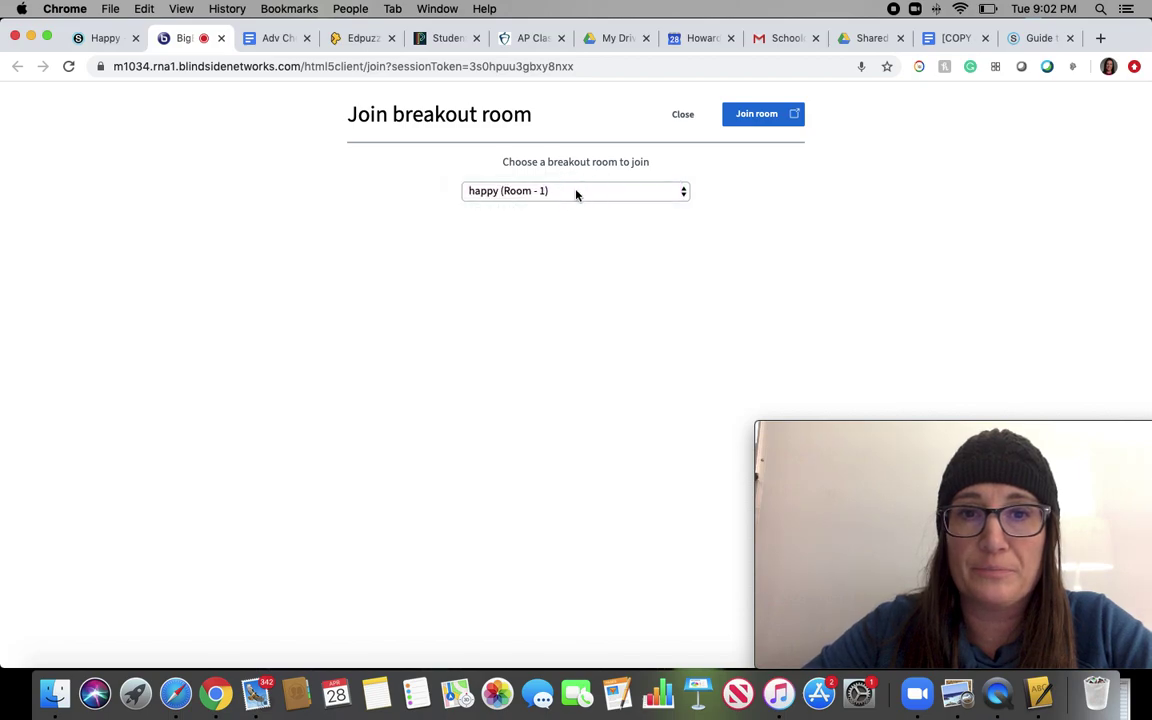
click(781, 116)
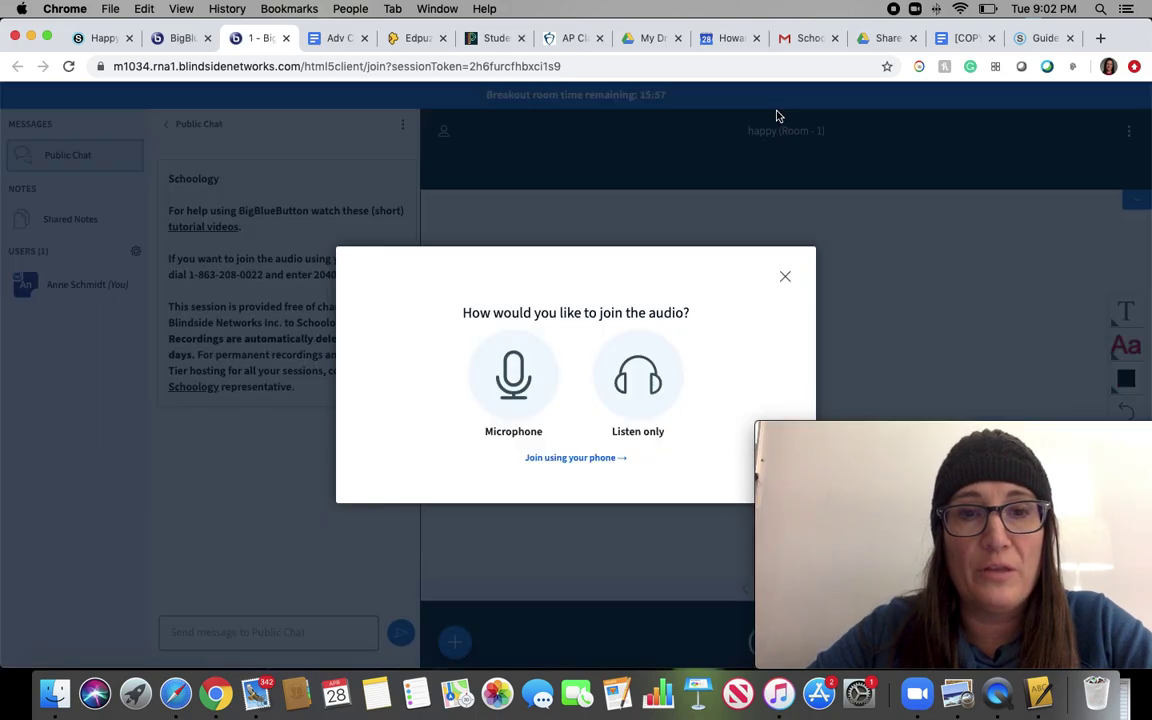
click(505, 368)
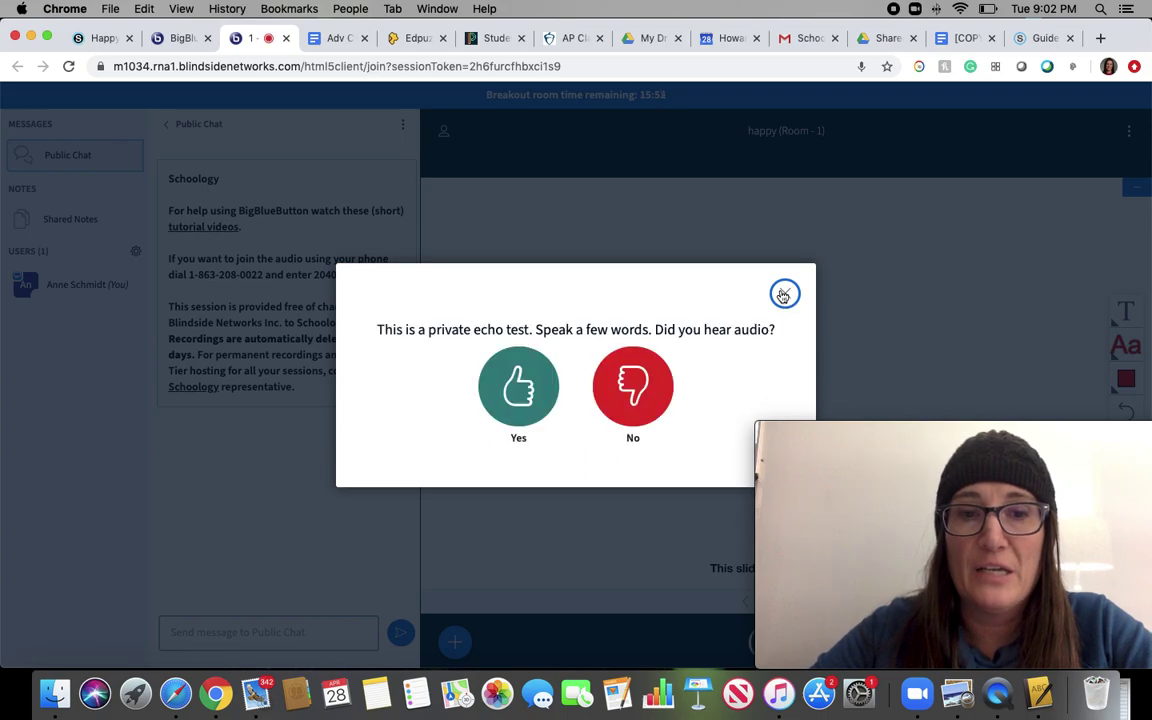
click(500, 395)
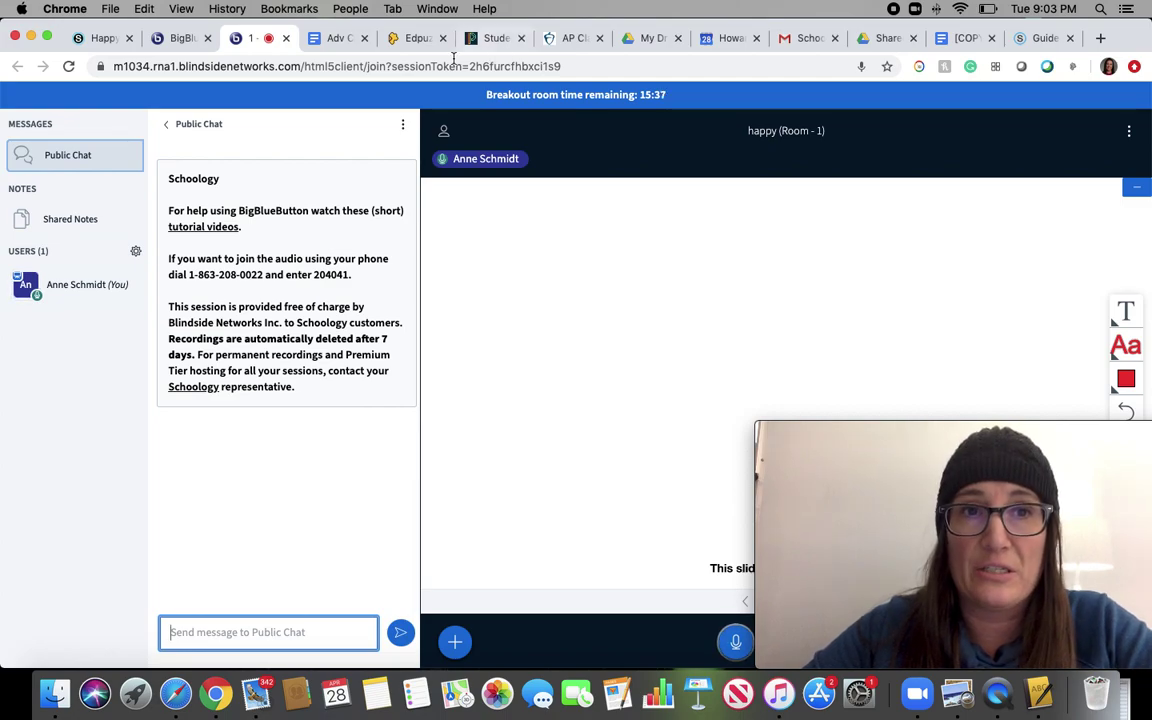
click(285, 38)
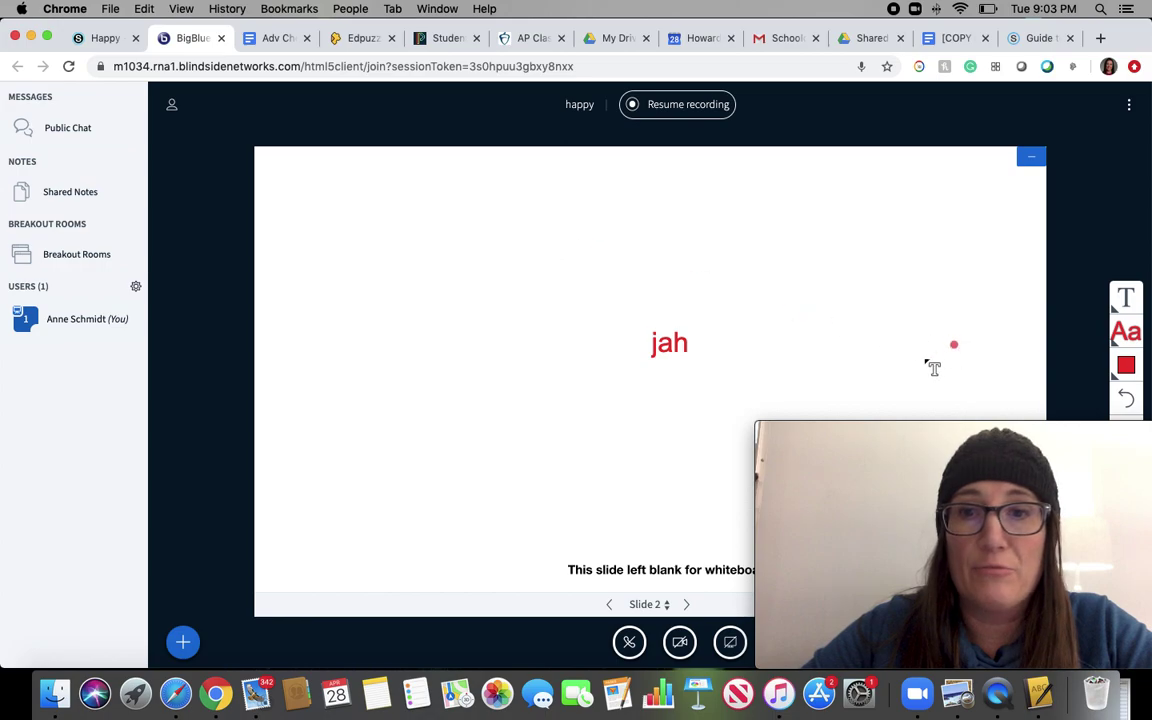
Step: View and close the breakout invitation, list running rooms Room 1 and Room 2, then return to public chat
click(136, 286)
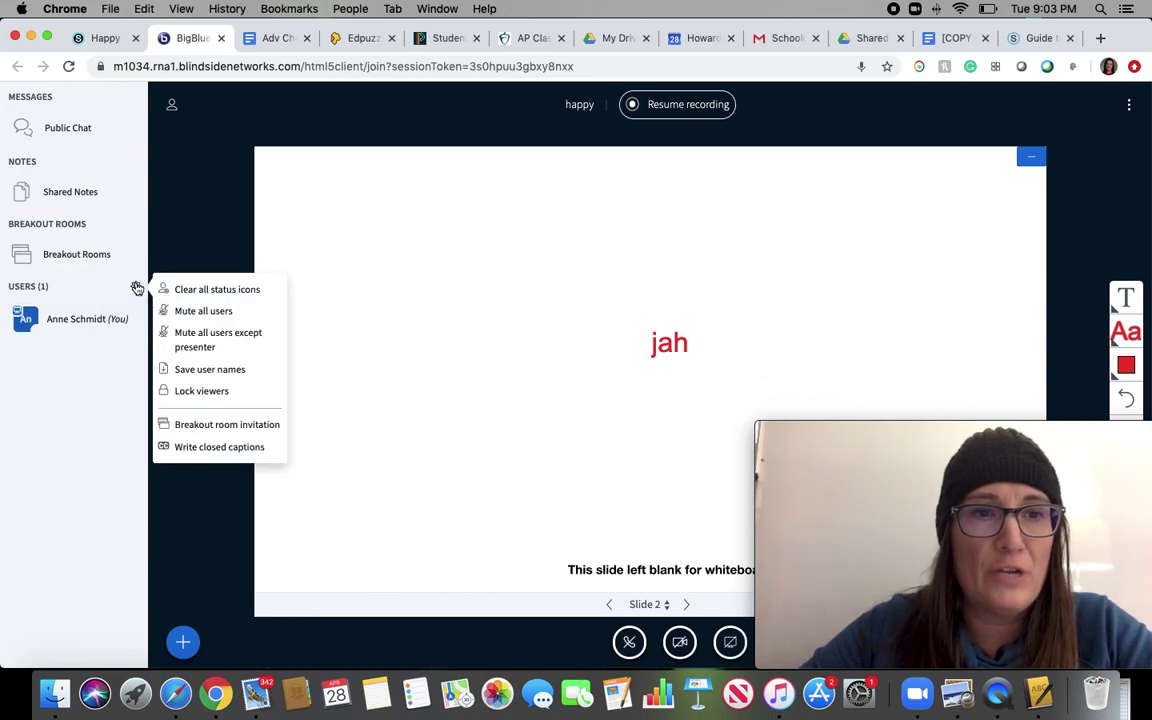
click(217, 424)
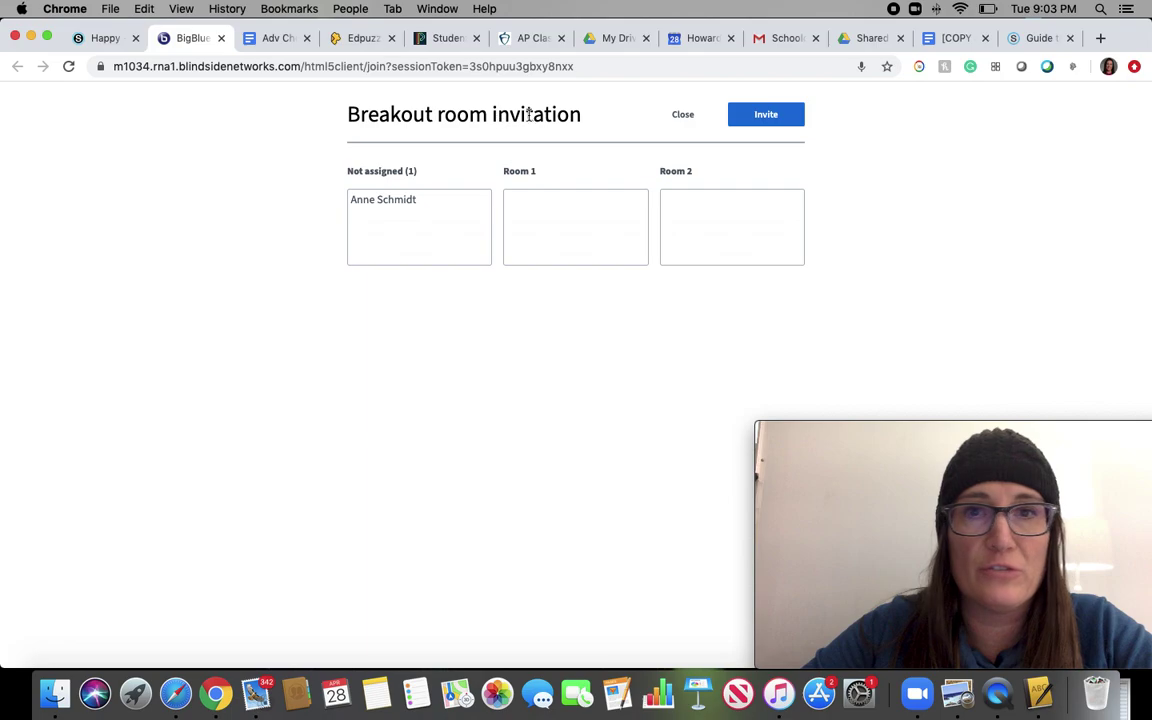
click(684, 113)
click(77, 252)
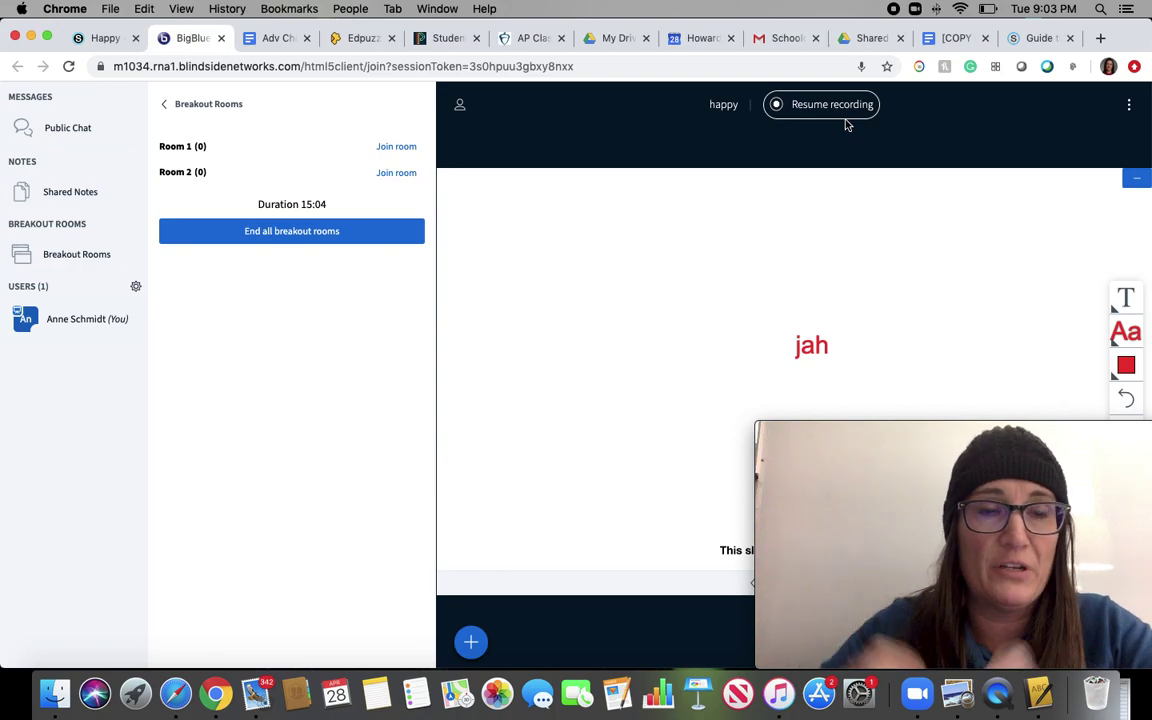
click(81, 134)
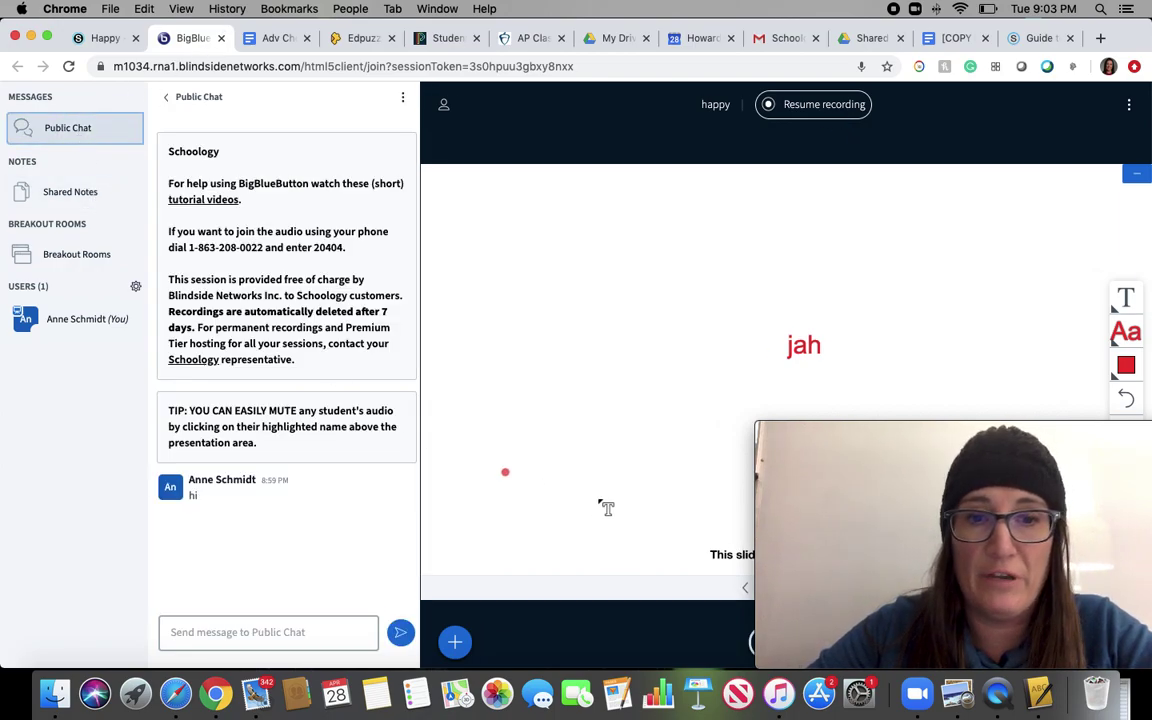
Step: Bring up the presenter actions menu for polls, uploads and external videos
click(456, 641)
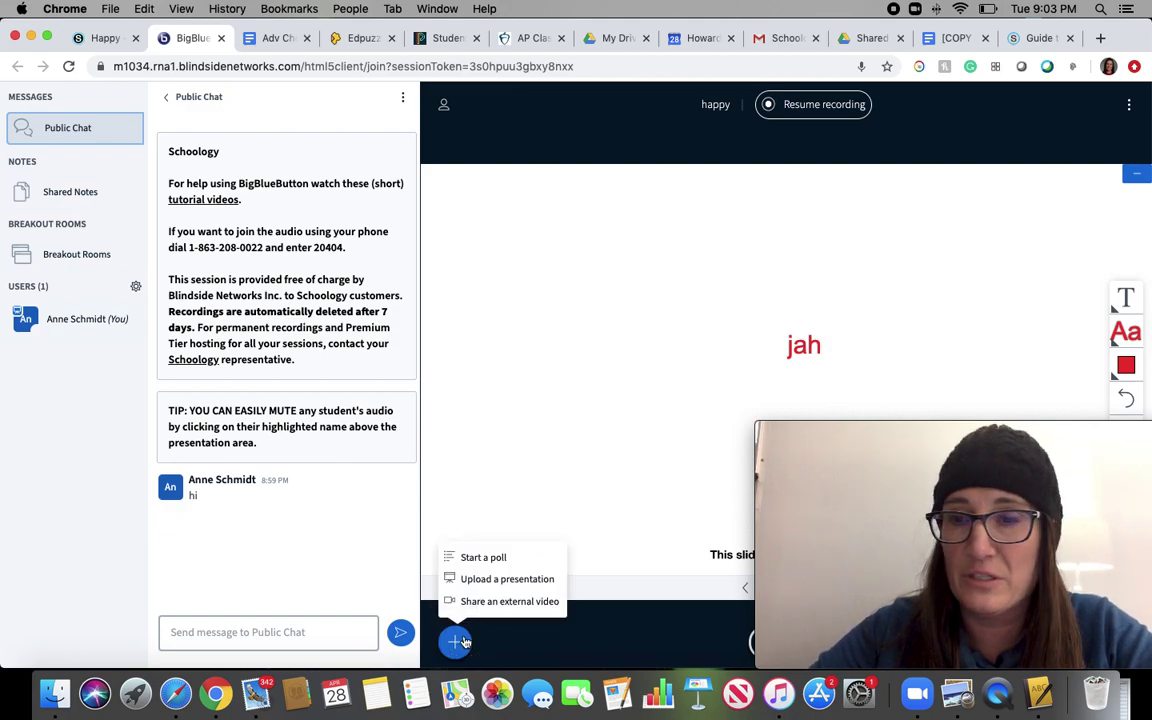
drag(861, 424, 603, 280)
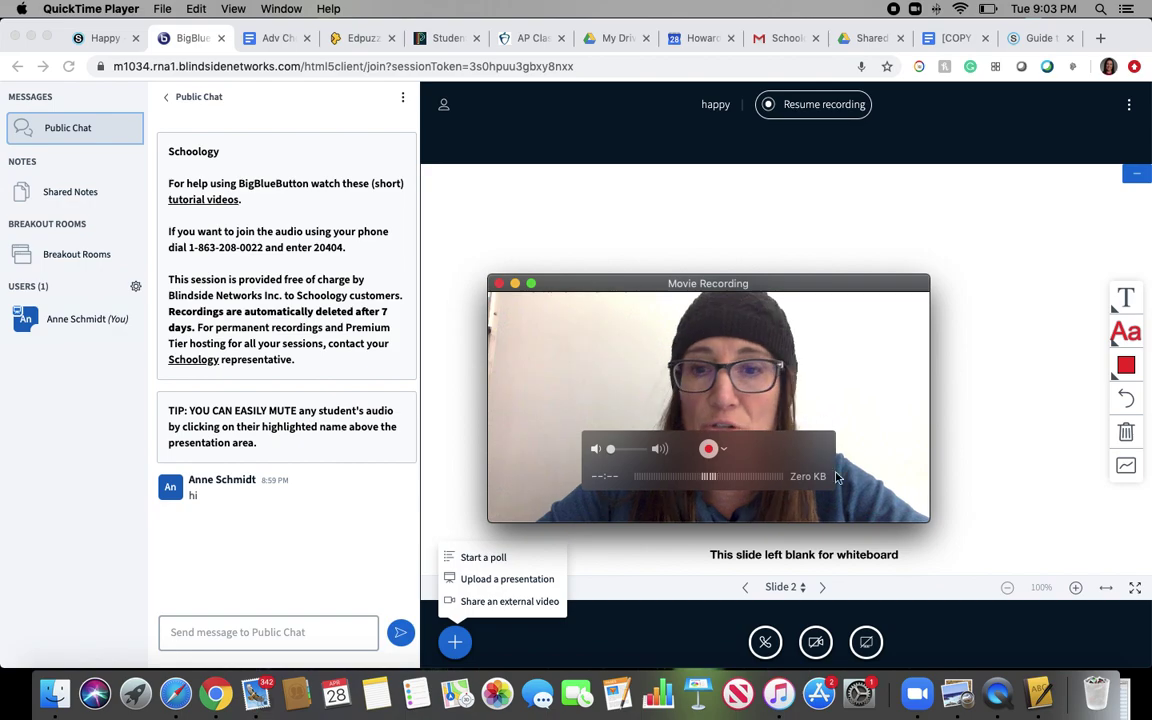
click(866, 648)
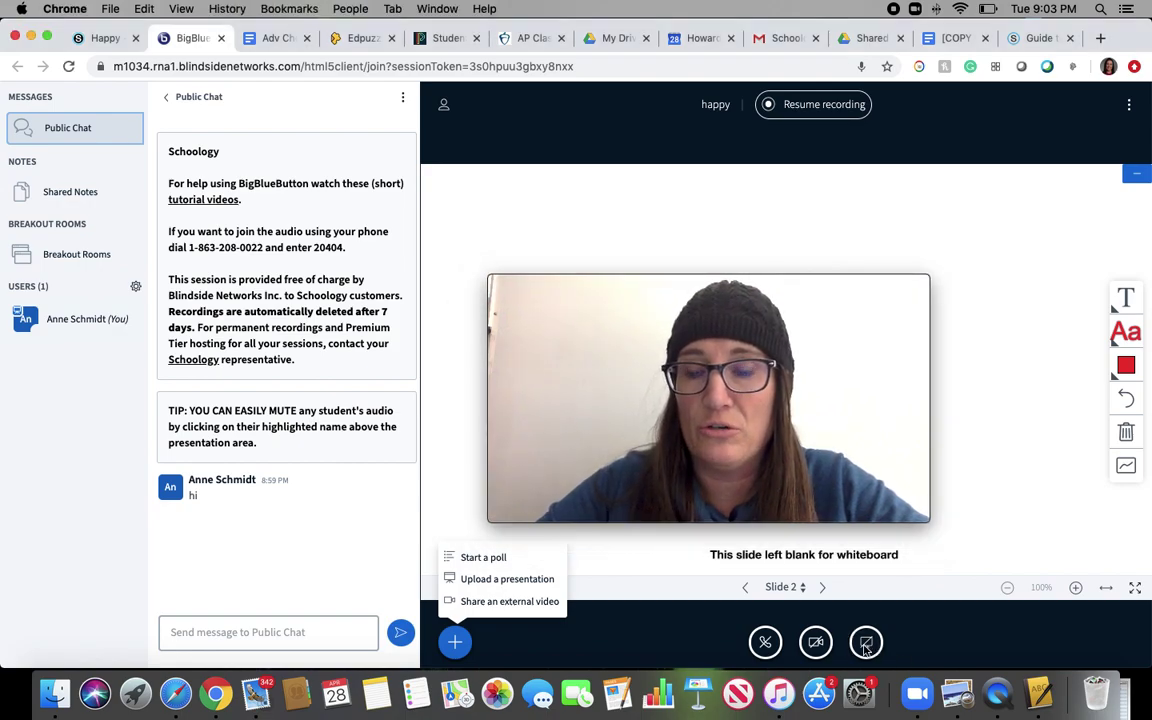
Step: Share the Adv Chem Digital Learning Homework (M-F) Google Docs tab, then stop sharing it
click(866, 648)
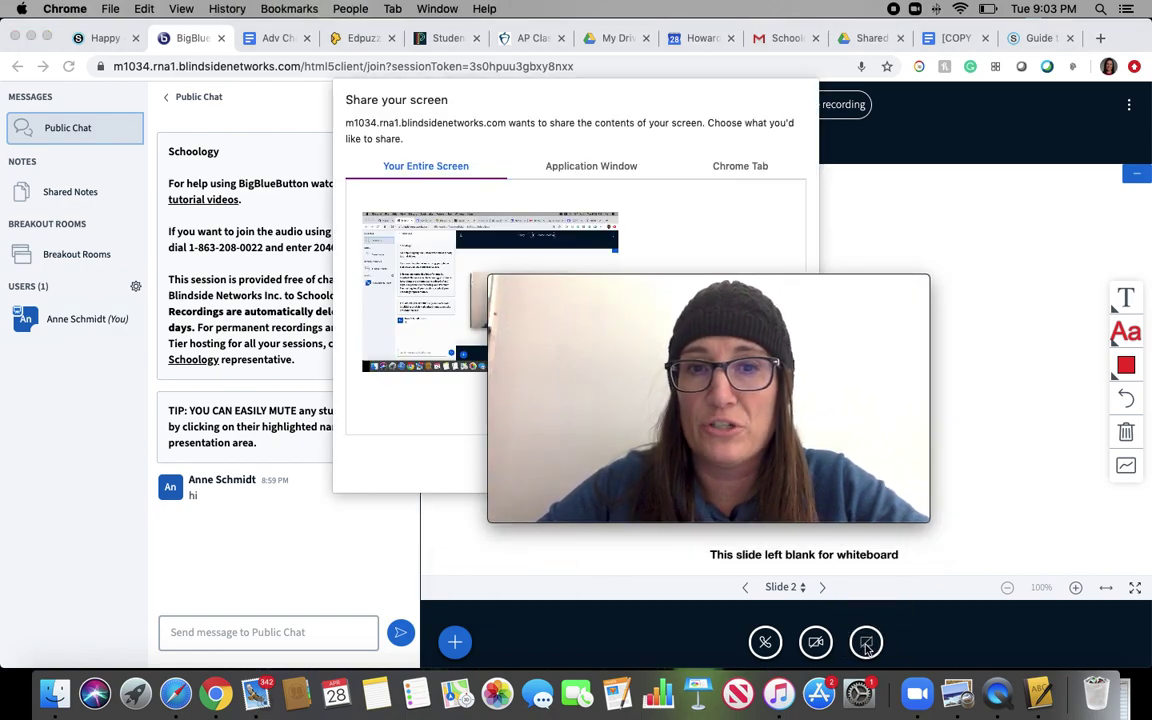
click(697, 292)
drag(697, 292, 357, 277)
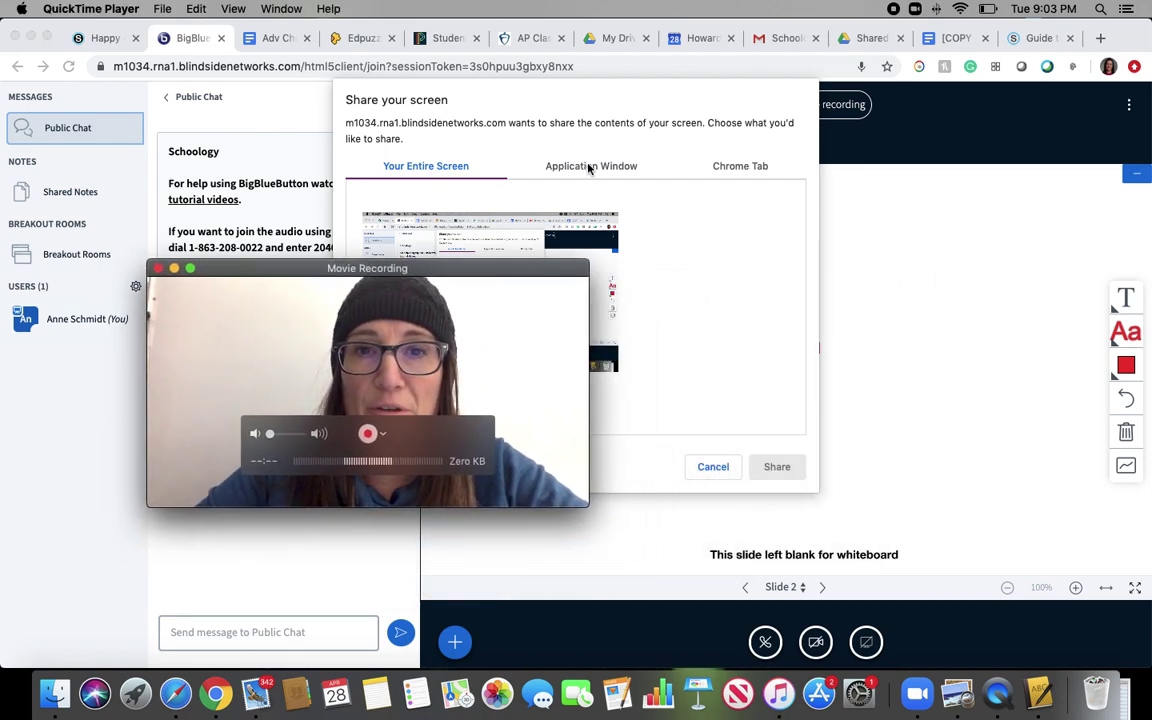
click(589, 168)
click(755, 166)
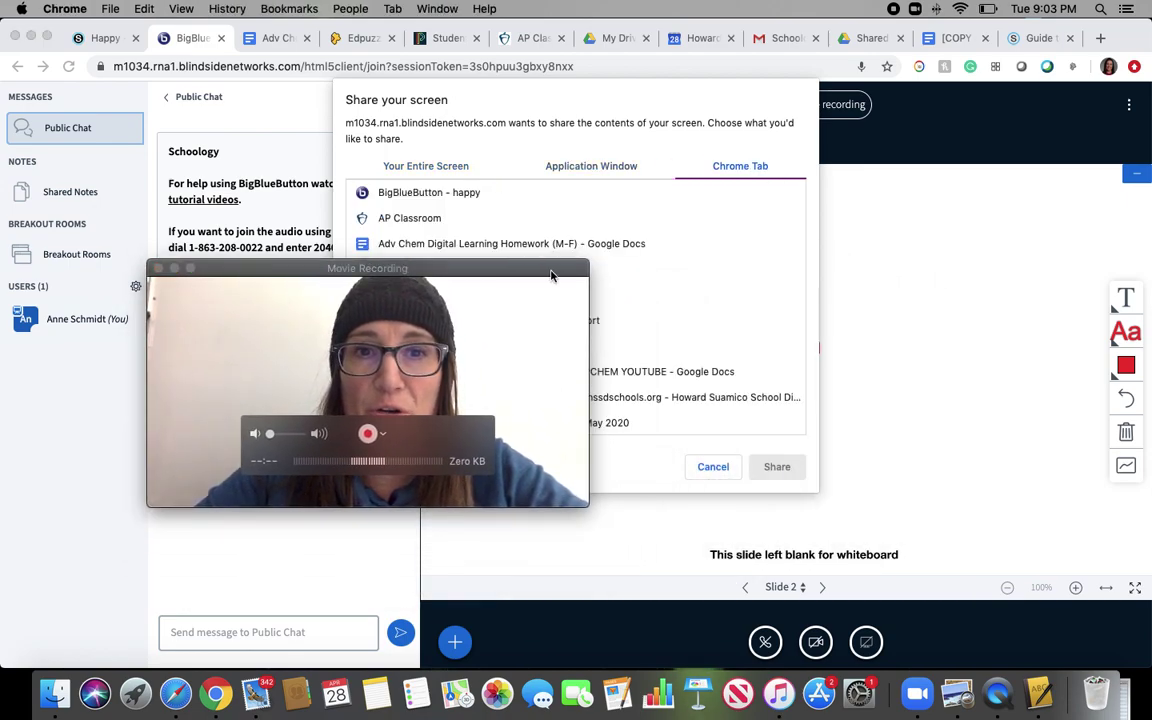
drag(550, 270, 1108, 108)
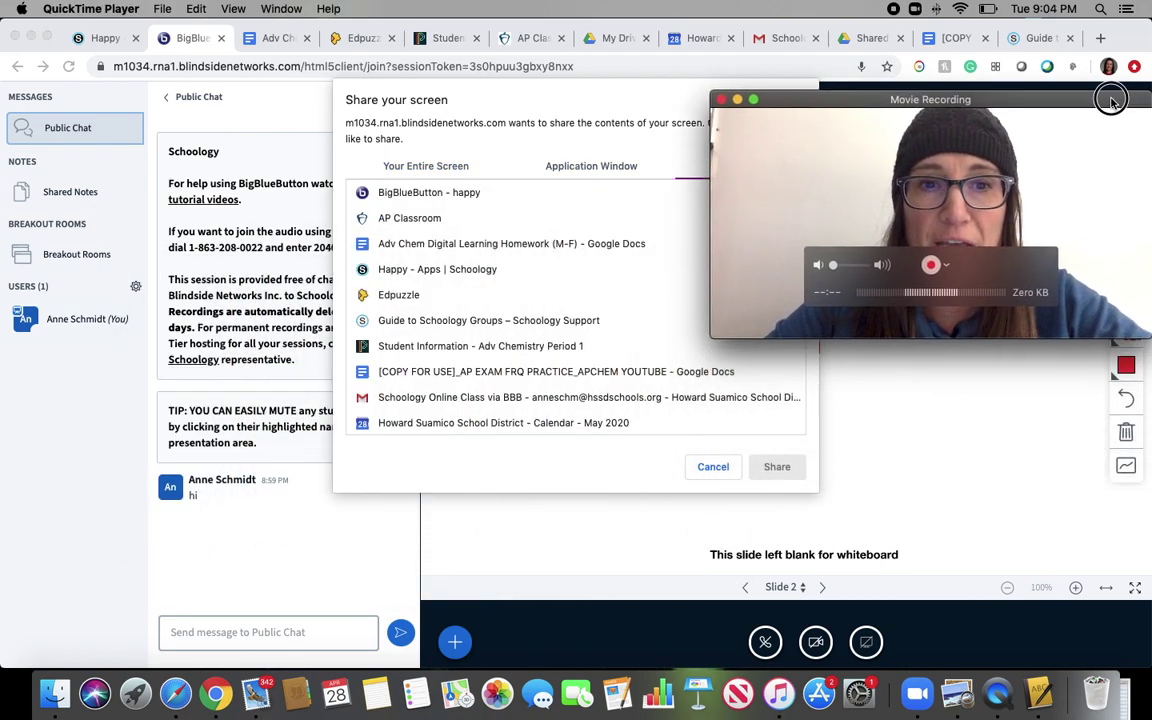
click(429, 248)
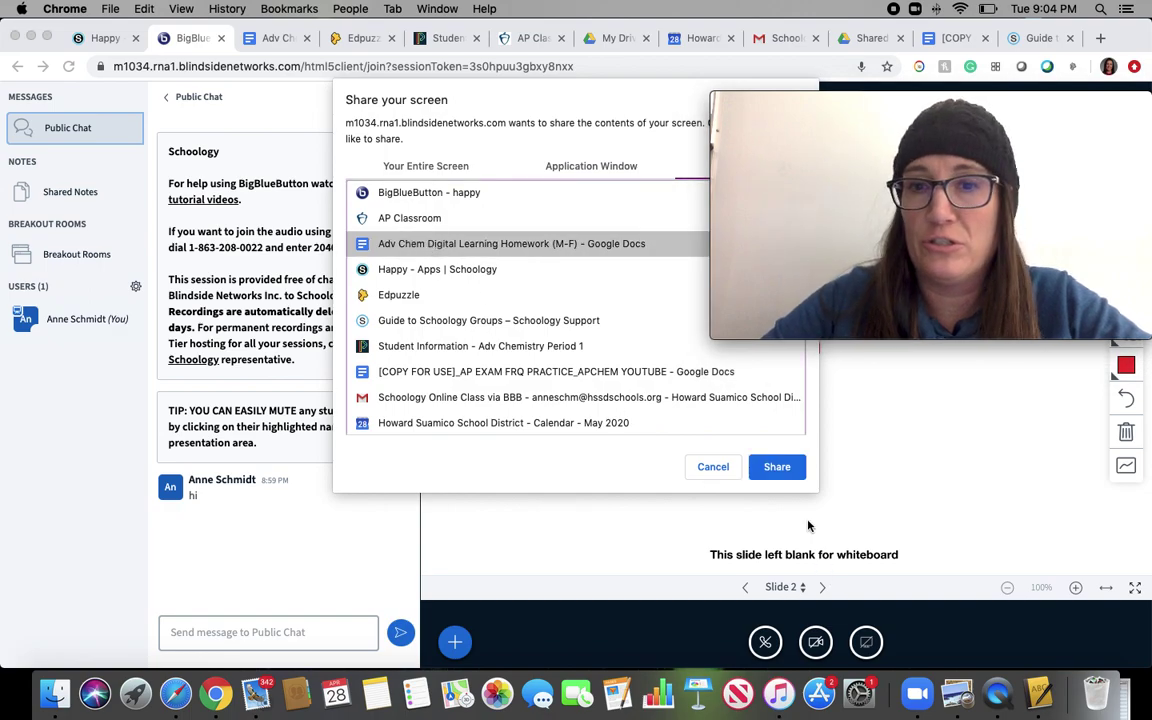
click(777, 467)
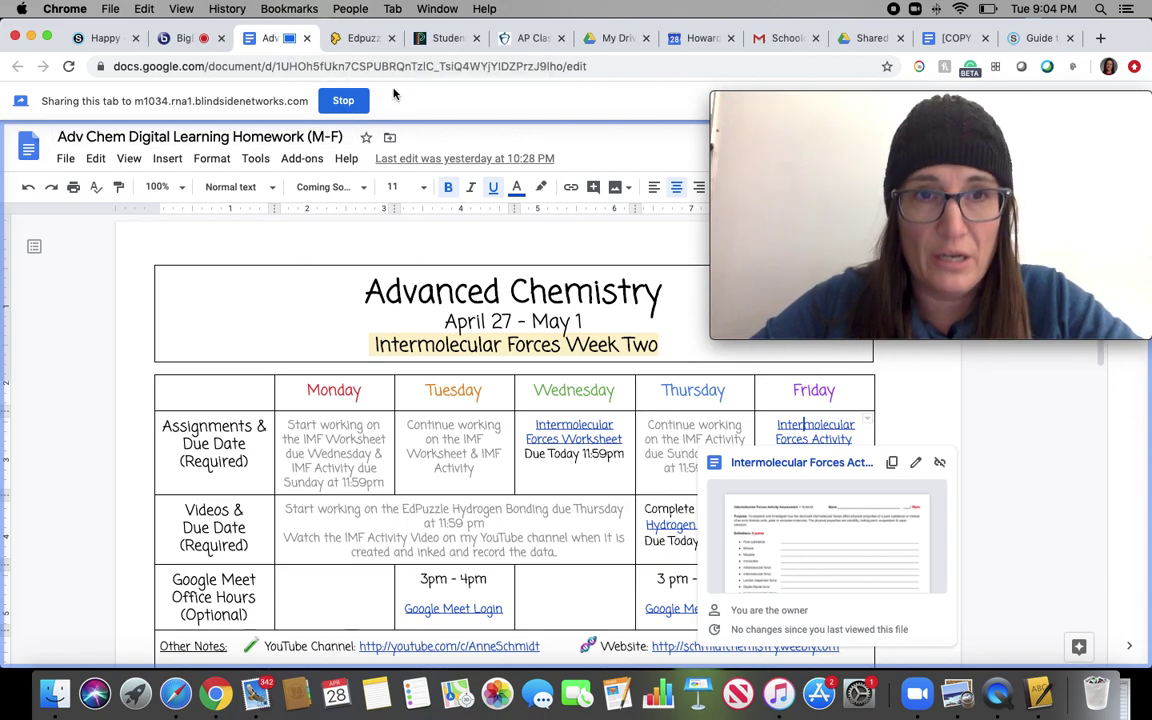
click(343, 101)
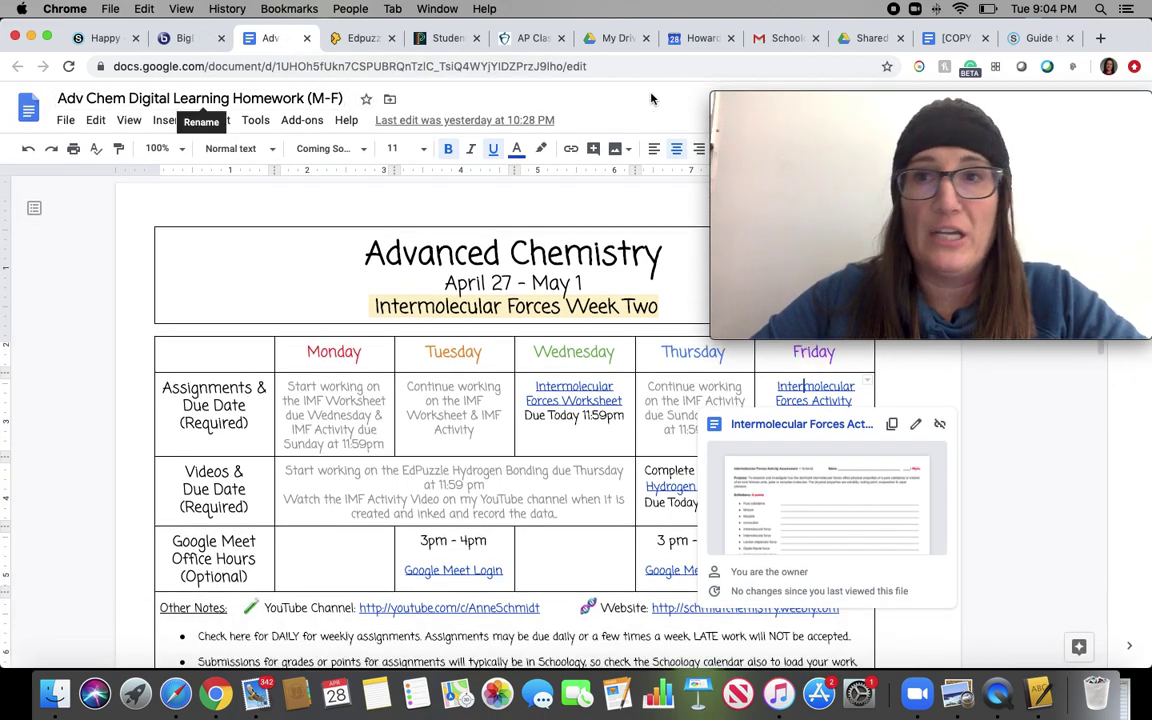
Step: Leave and close the BigBlueButton conference session tab
click(184, 38)
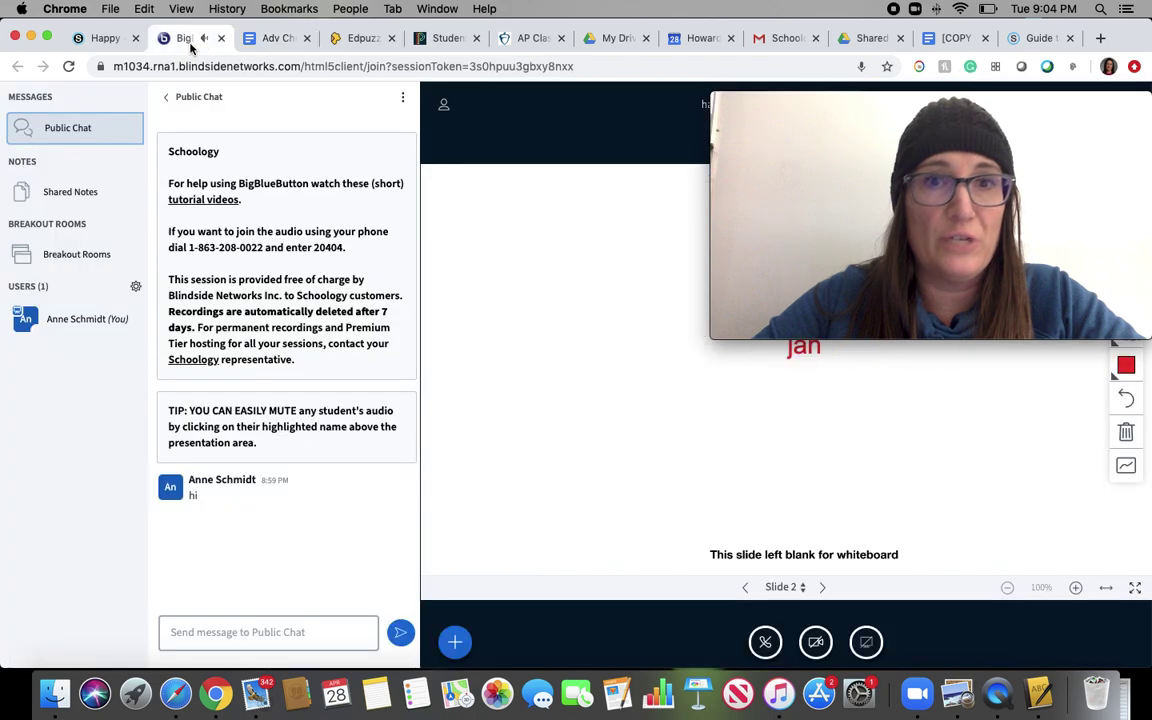
drag(875, 116, 636, 185)
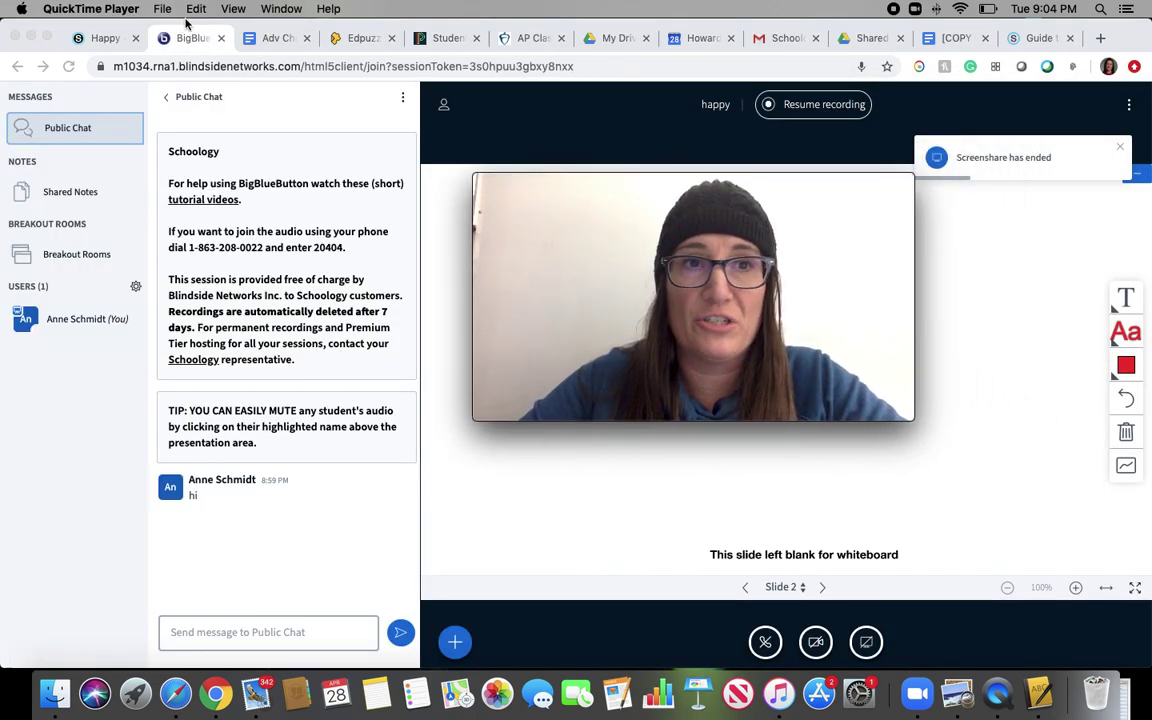
click(221, 38)
click(221, 38)
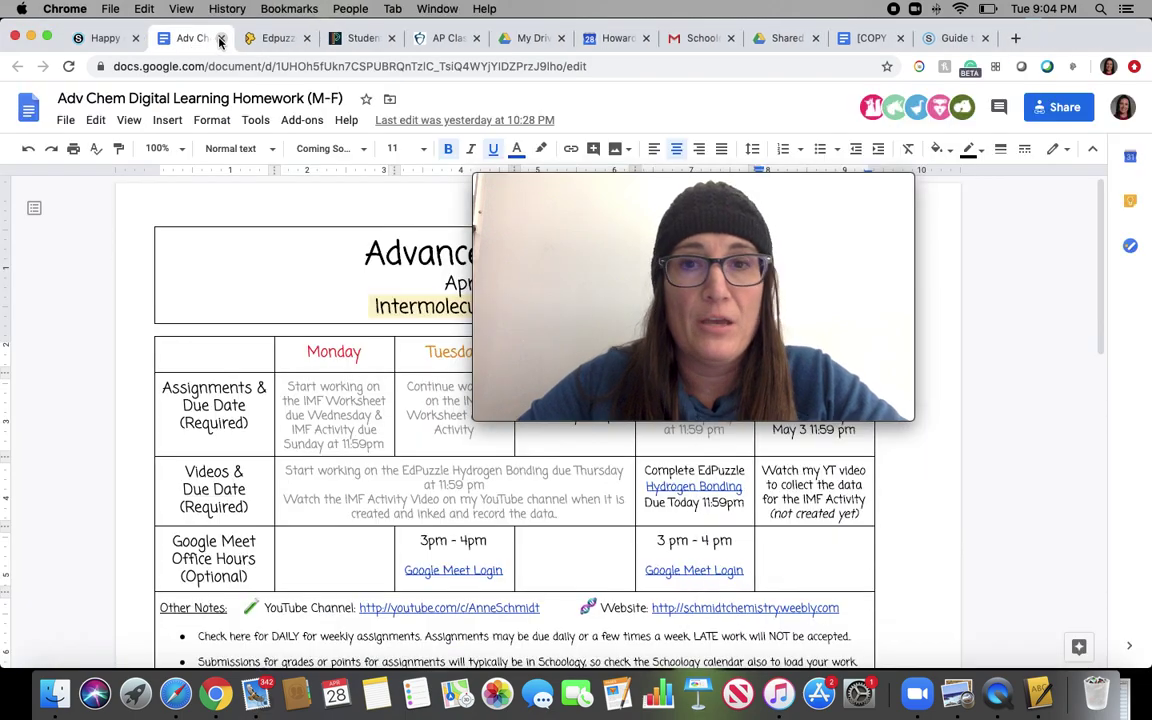
Step: End the happy conference in the Happy group and view its Completed conferences
click(98, 38)
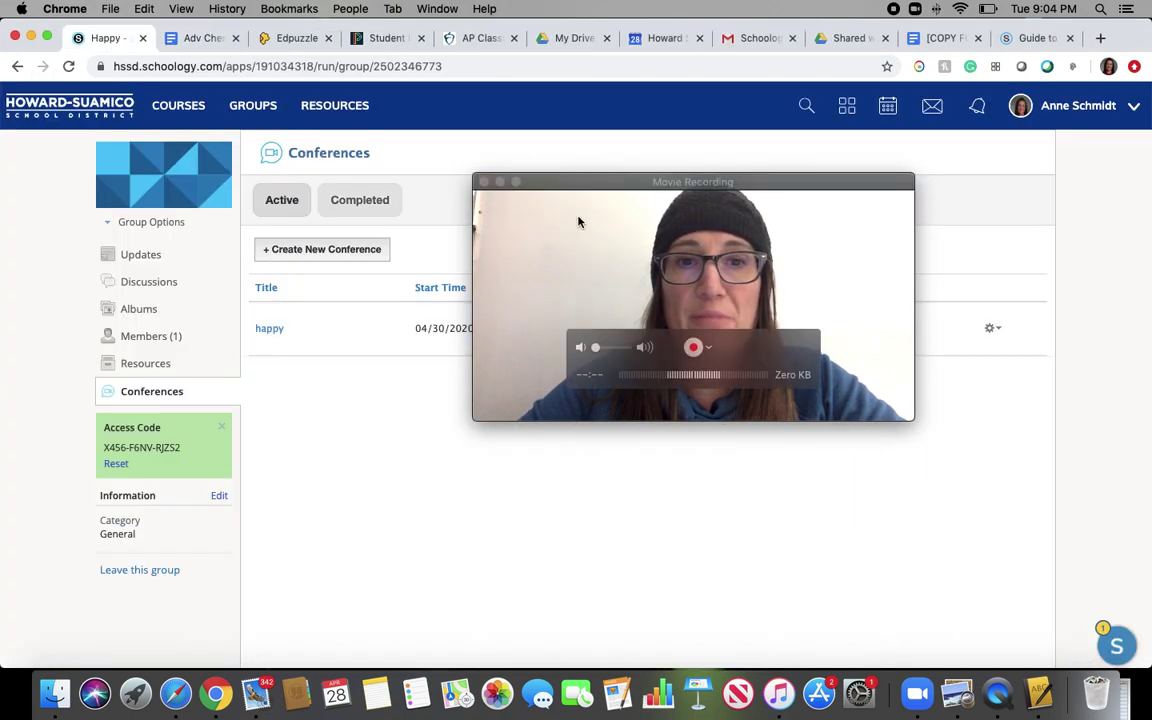
drag(575, 178, 774, 417)
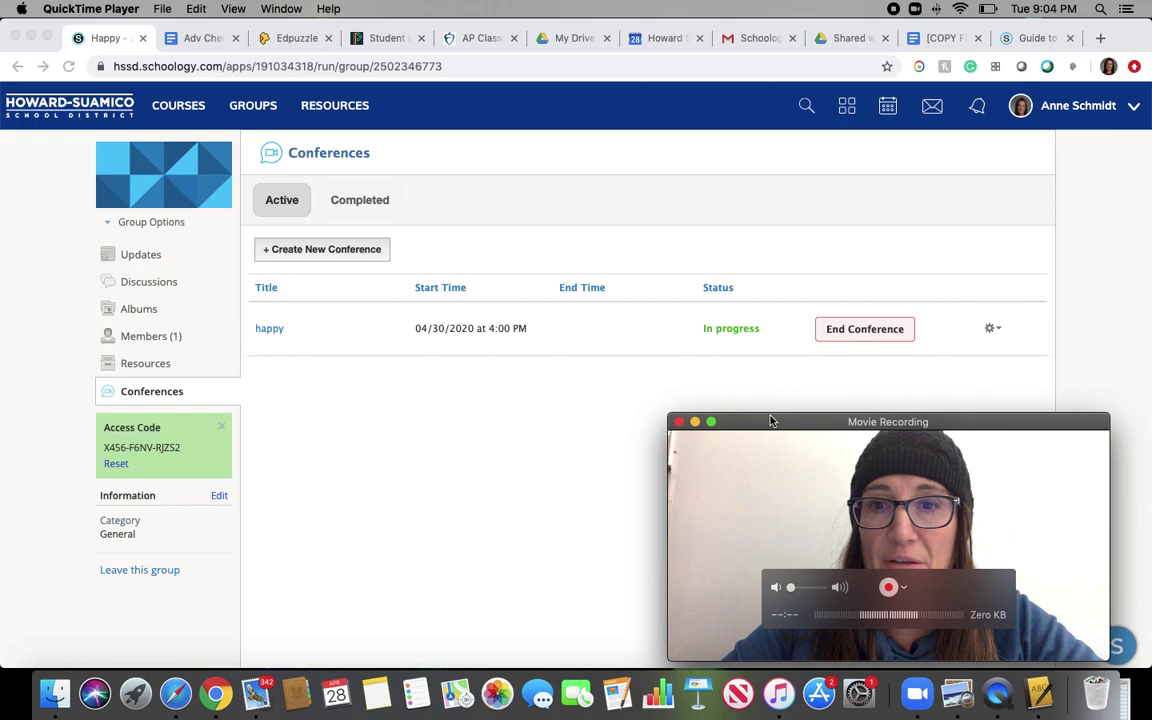
click(838, 329)
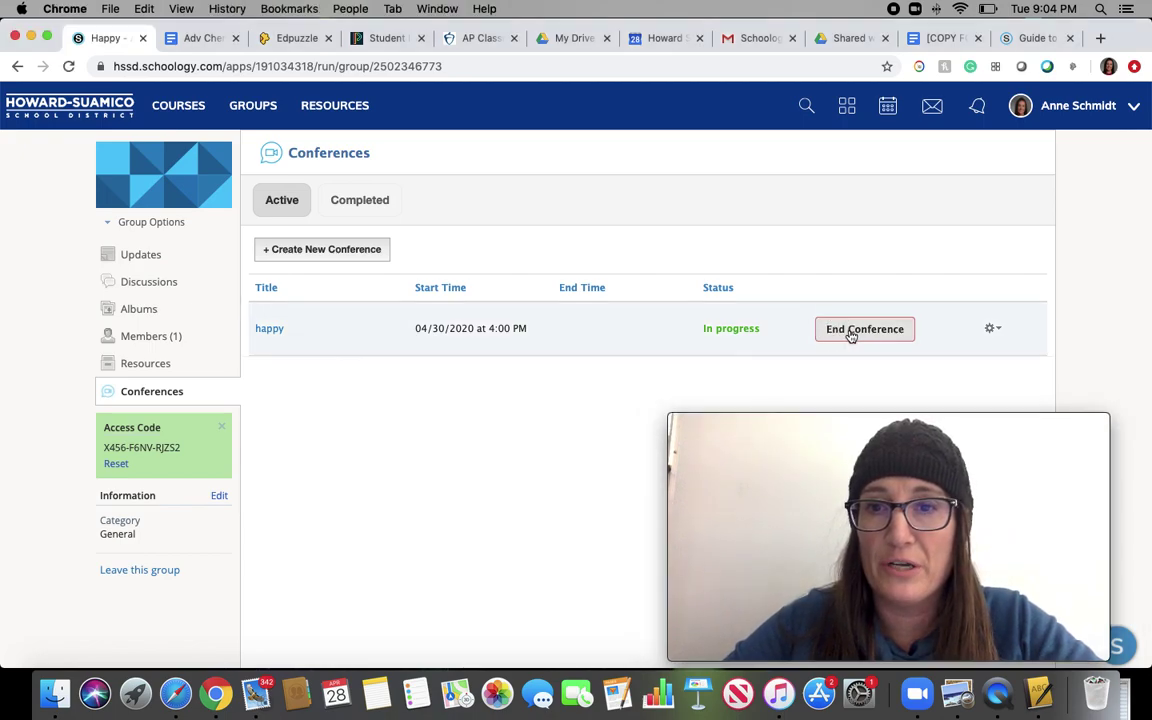
click(356, 203)
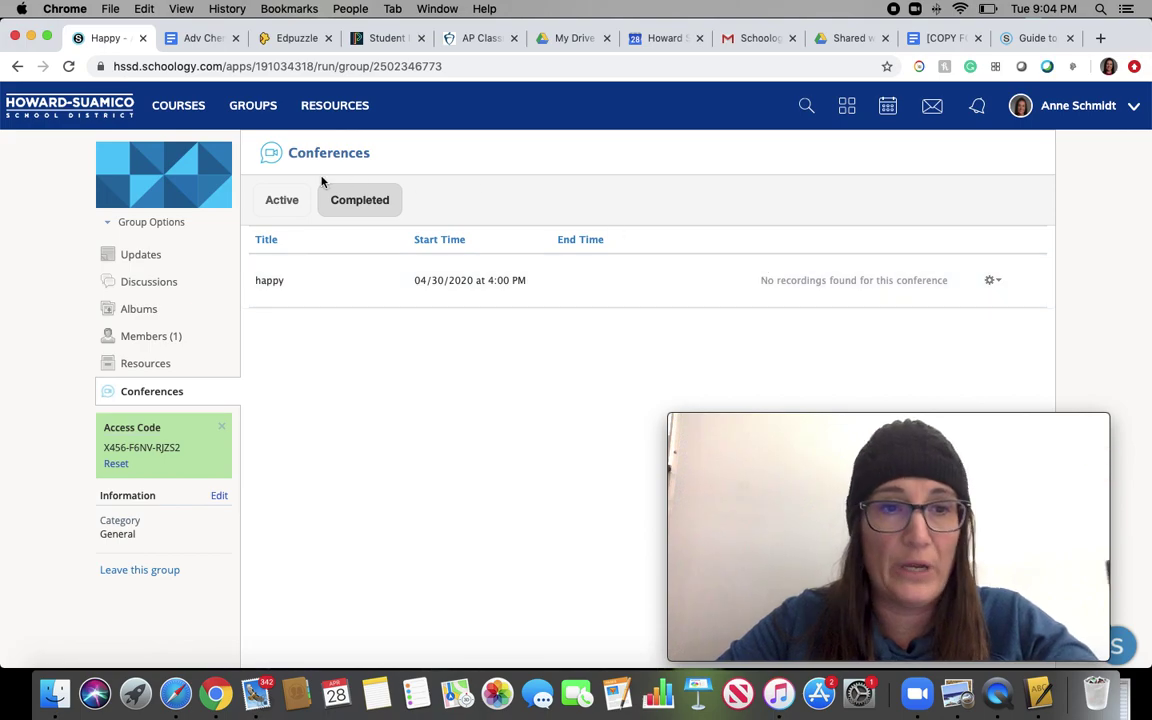
click(258, 118)
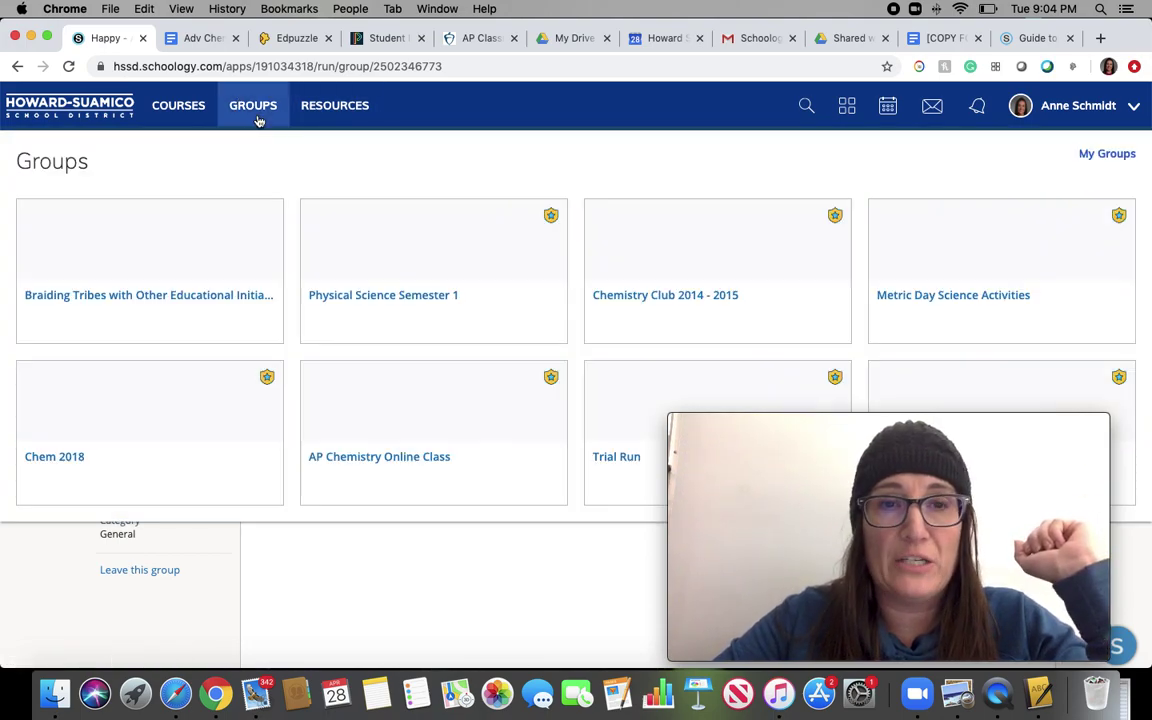
Step: Play the Happy recording from the Trial Run group's completed conferences
click(725, 388)
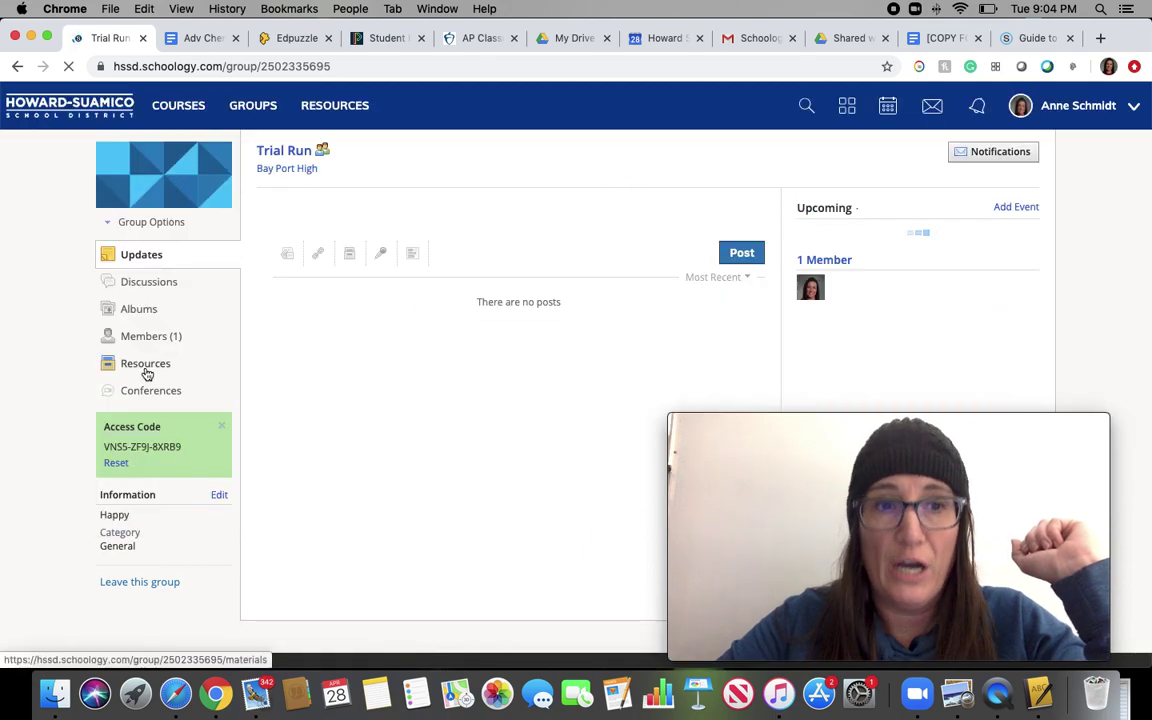
click(147, 390)
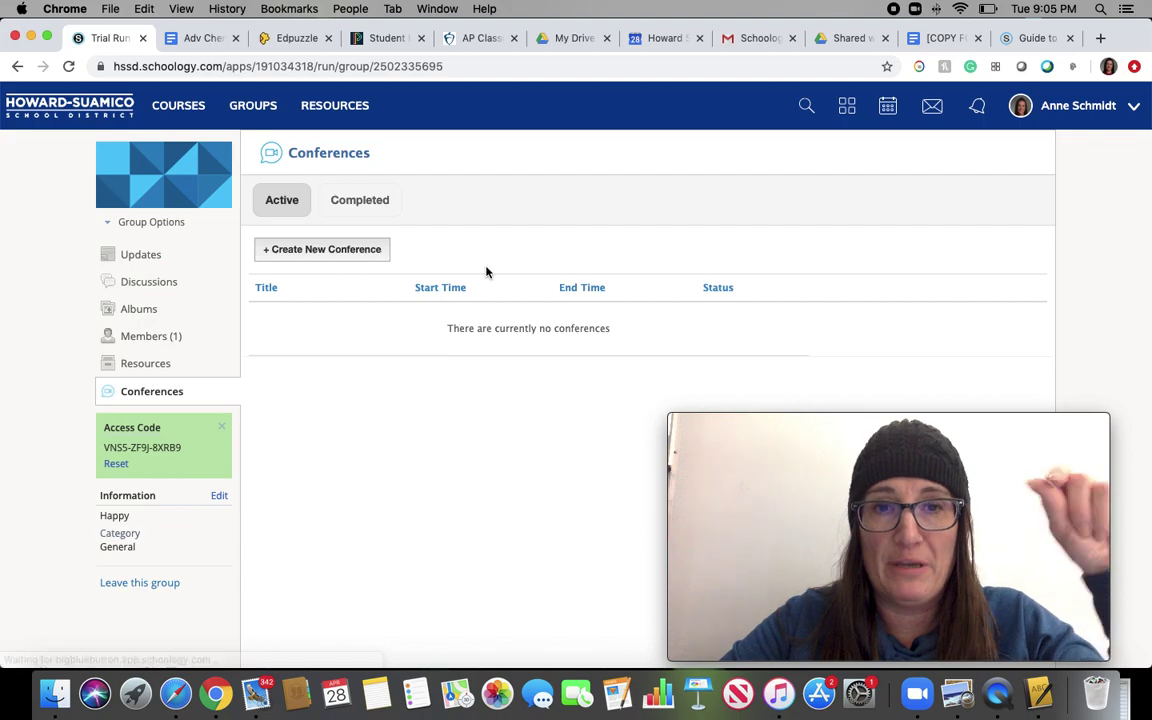
click(368, 212)
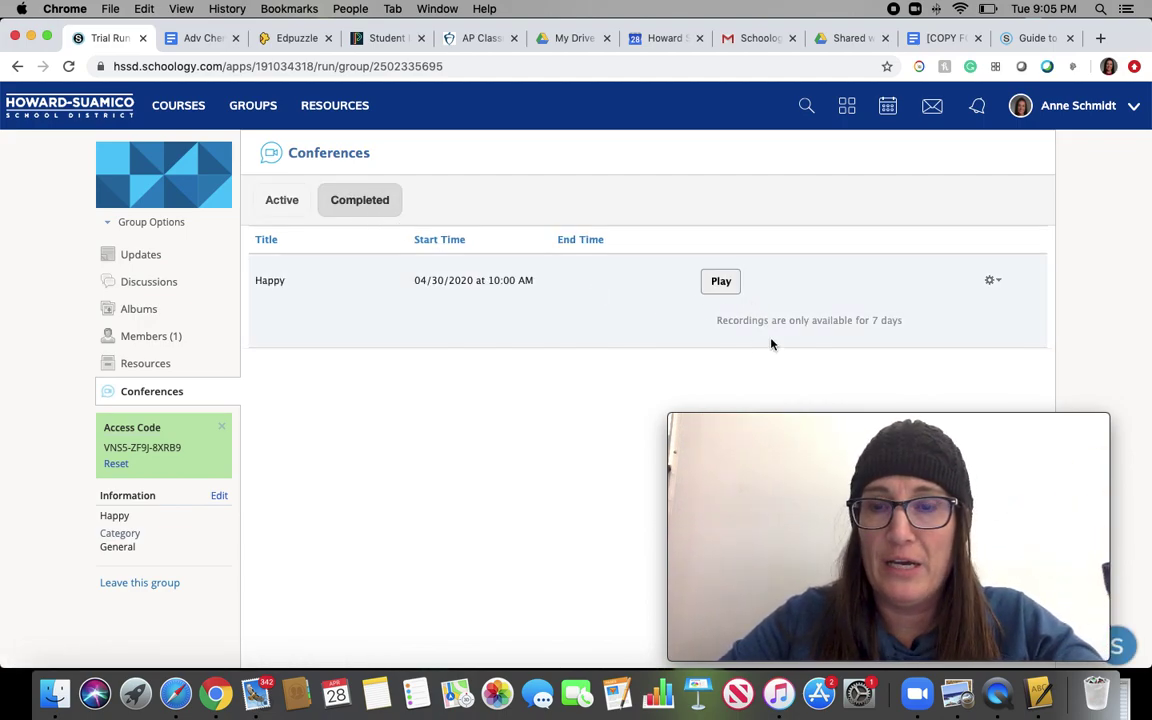
click(722, 283)
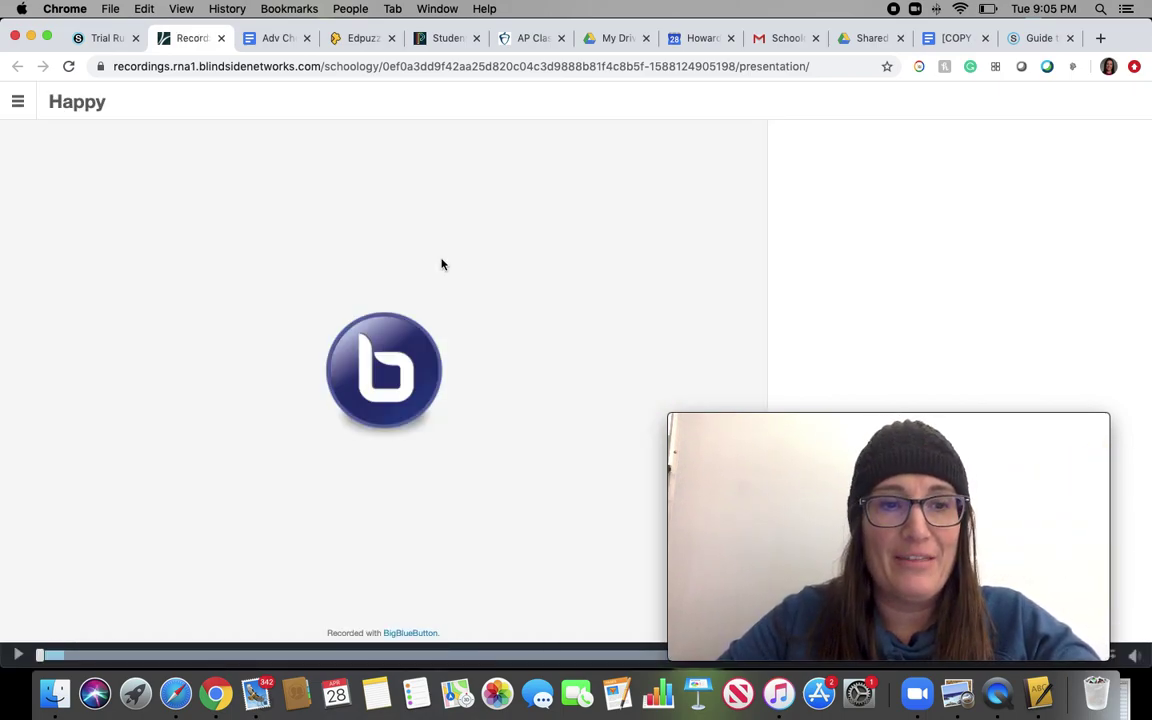
Step: Play the Happy recording, jump ahead to the 00:29 screen-share part, then close it
click(16, 652)
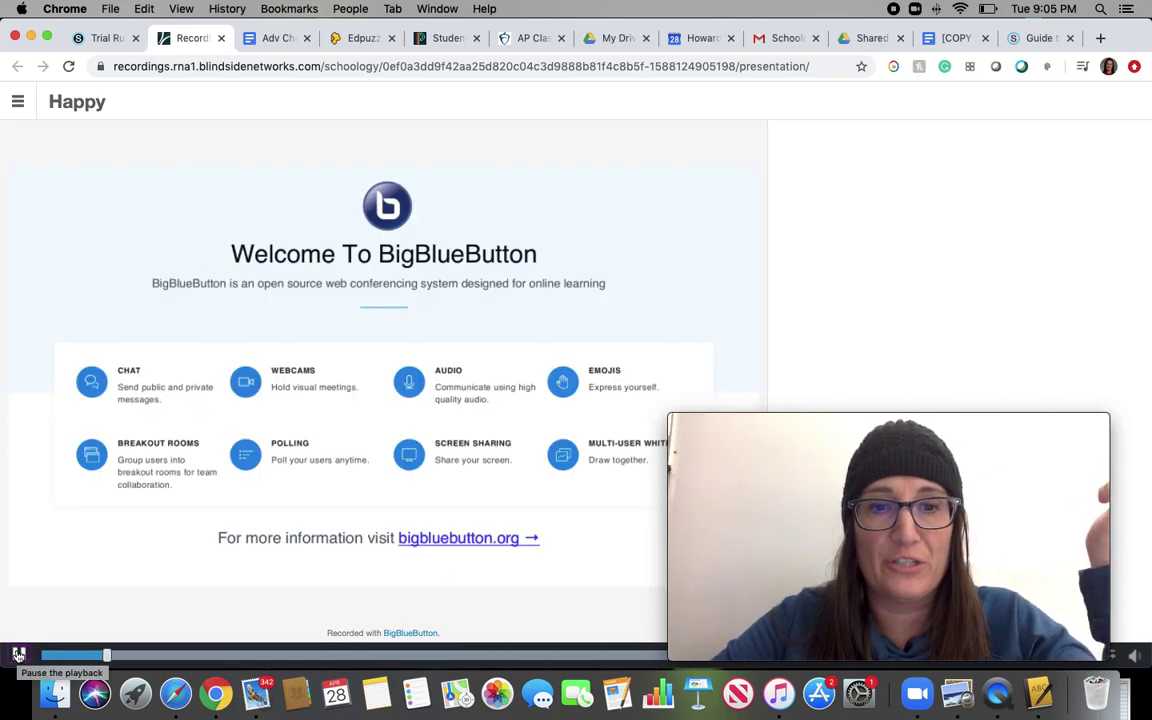
click(232, 655)
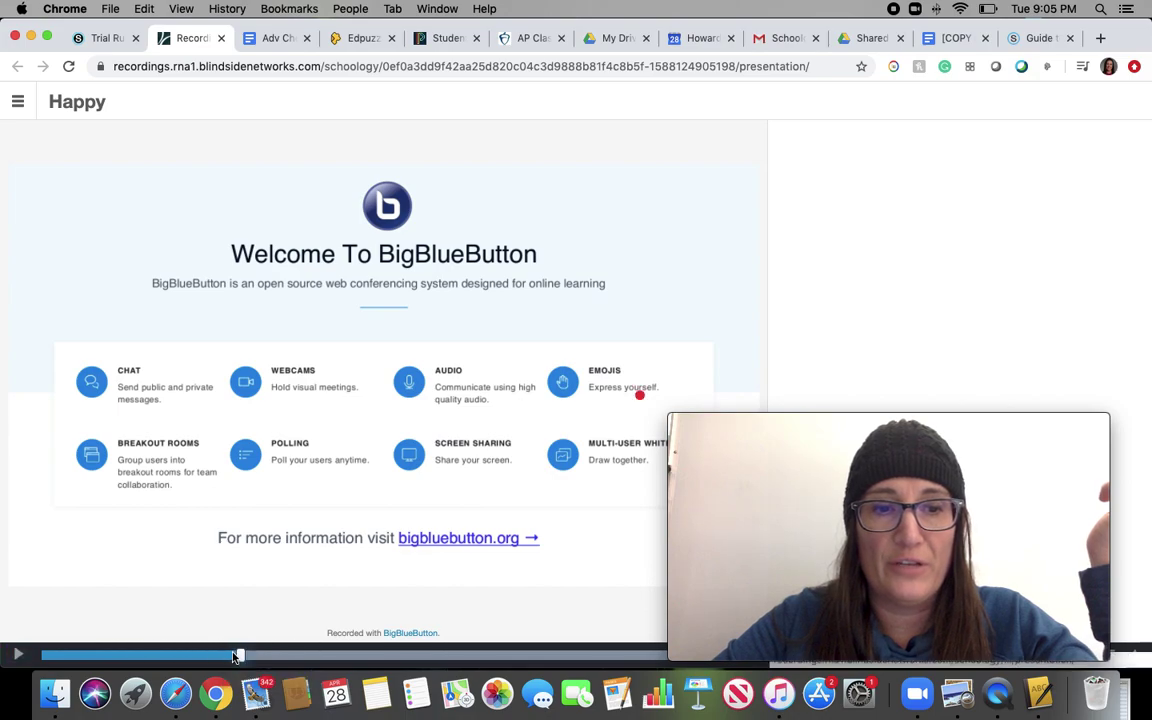
click(308, 657)
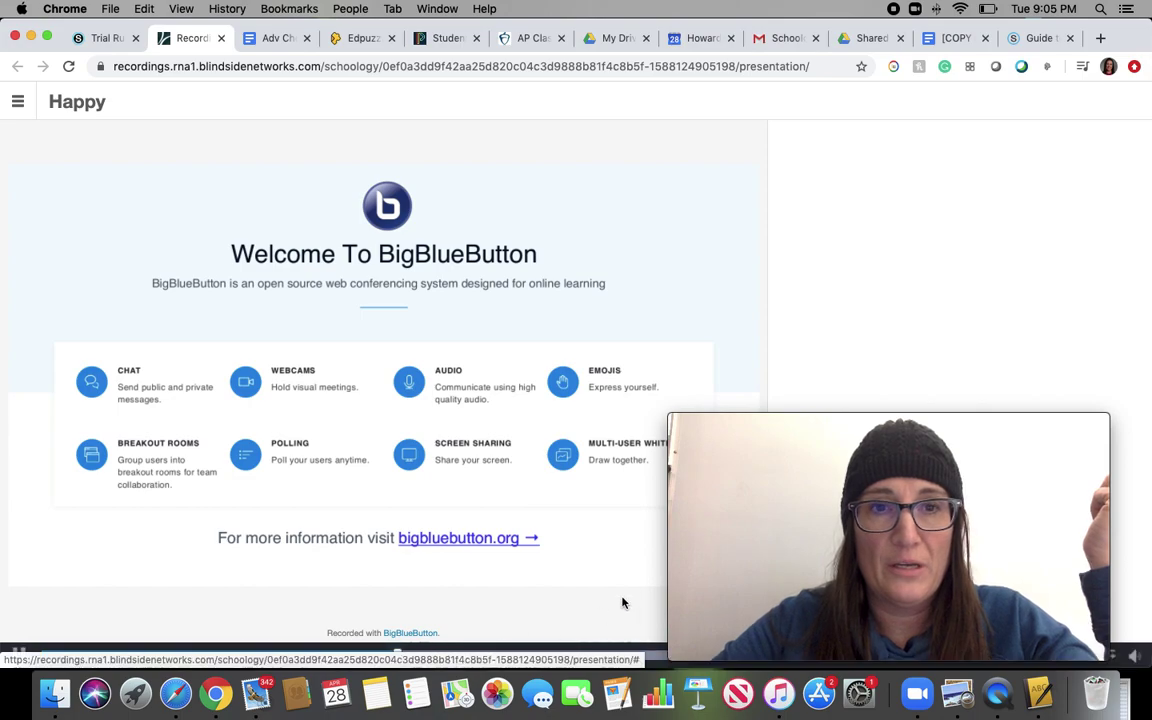
drag(843, 420, 885, 190)
click(537, 584)
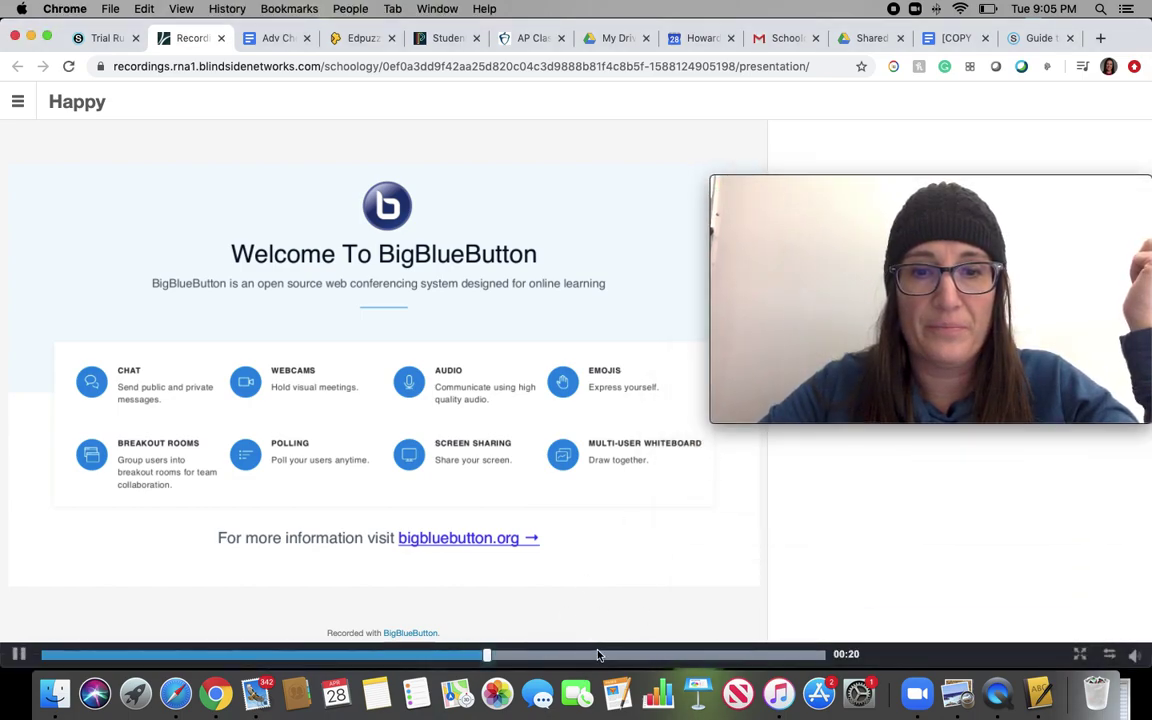
click(690, 655)
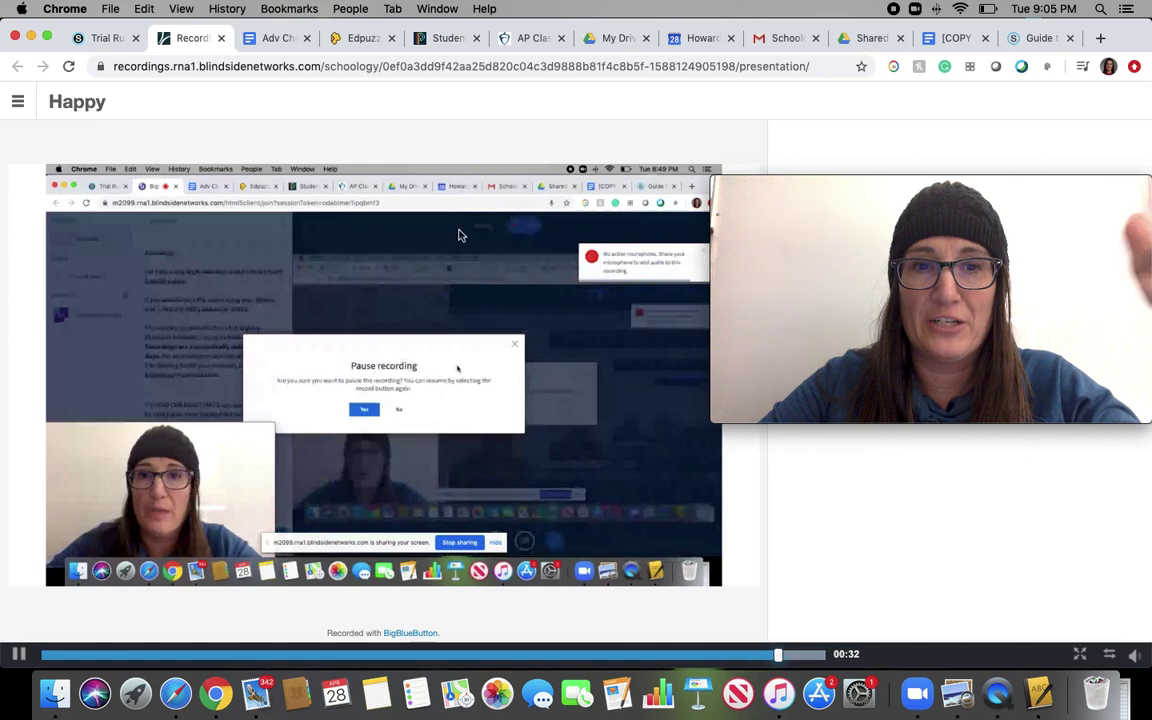
click(221, 38)
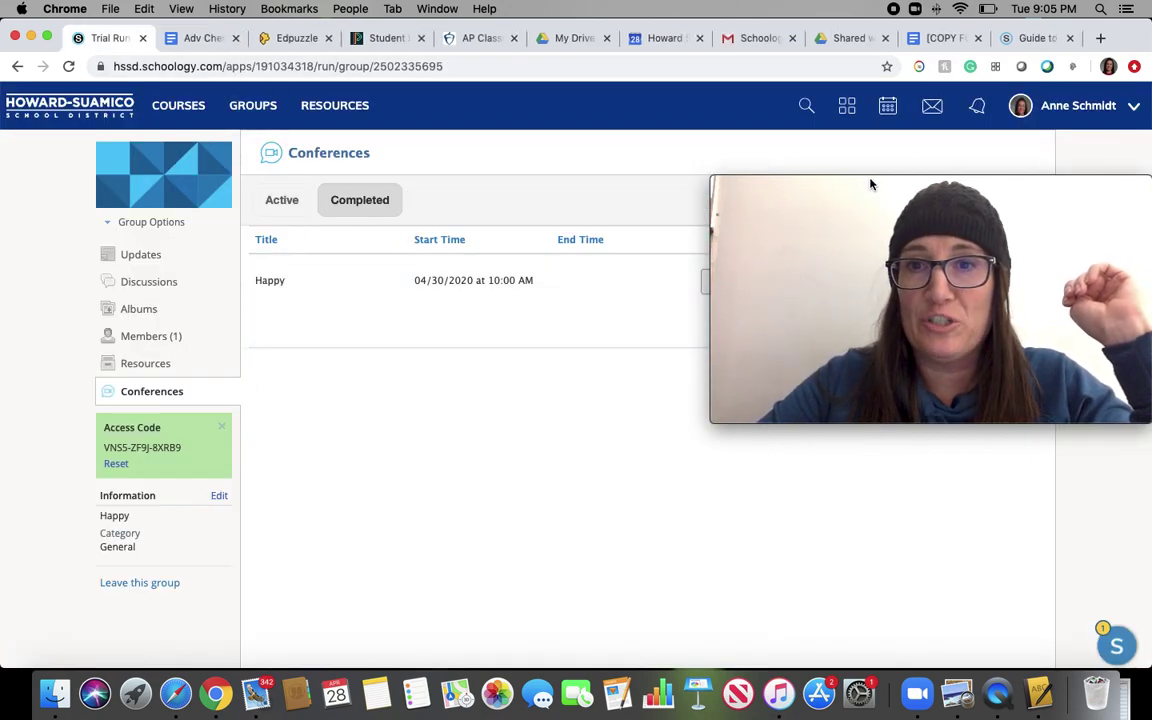
mouse_move(748, 239)
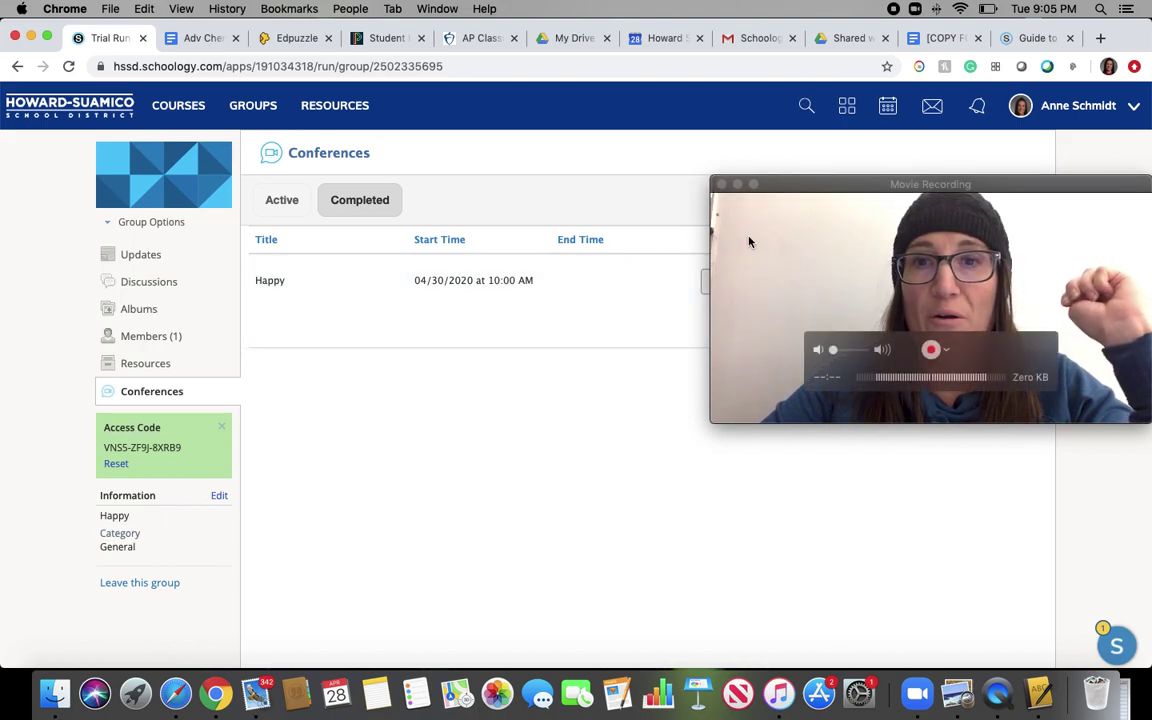
drag(776, 185, 614, 337)
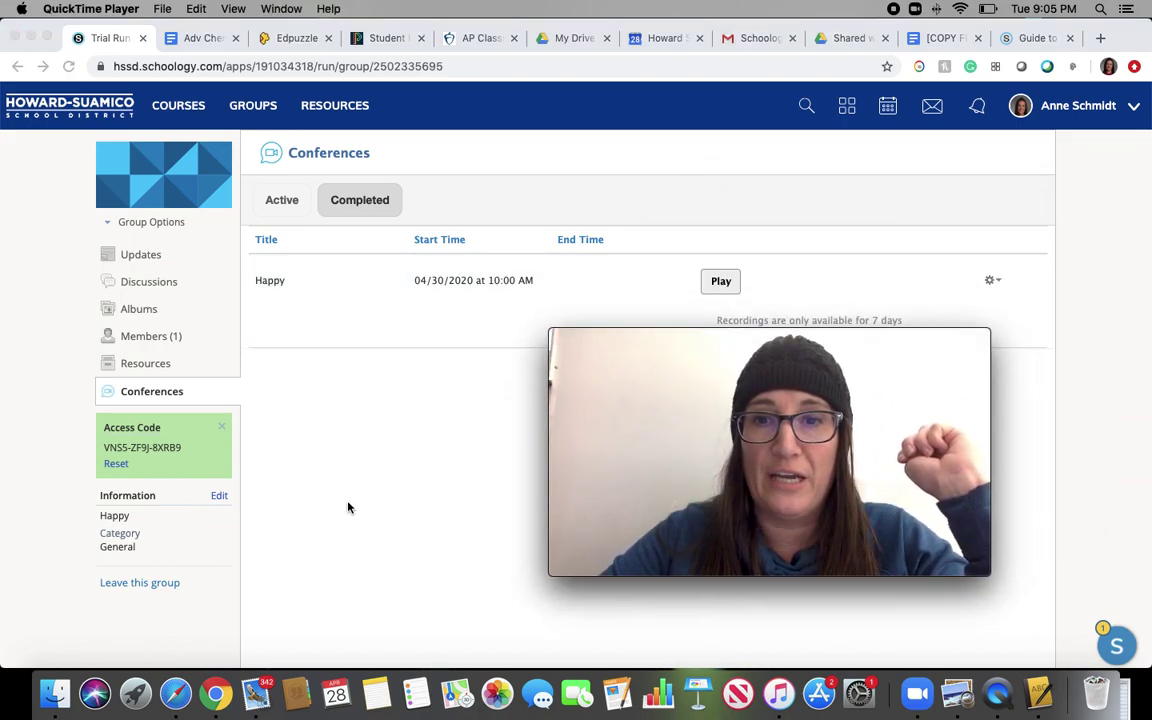